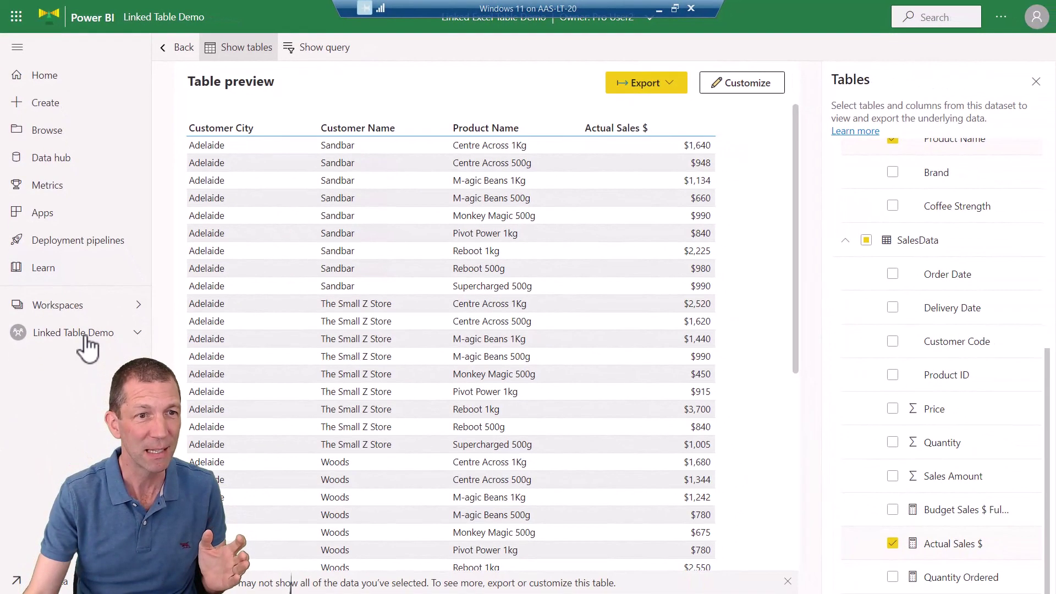
Go to the Linked Table Demo workspace from the navigation pane.
click(77, 332)
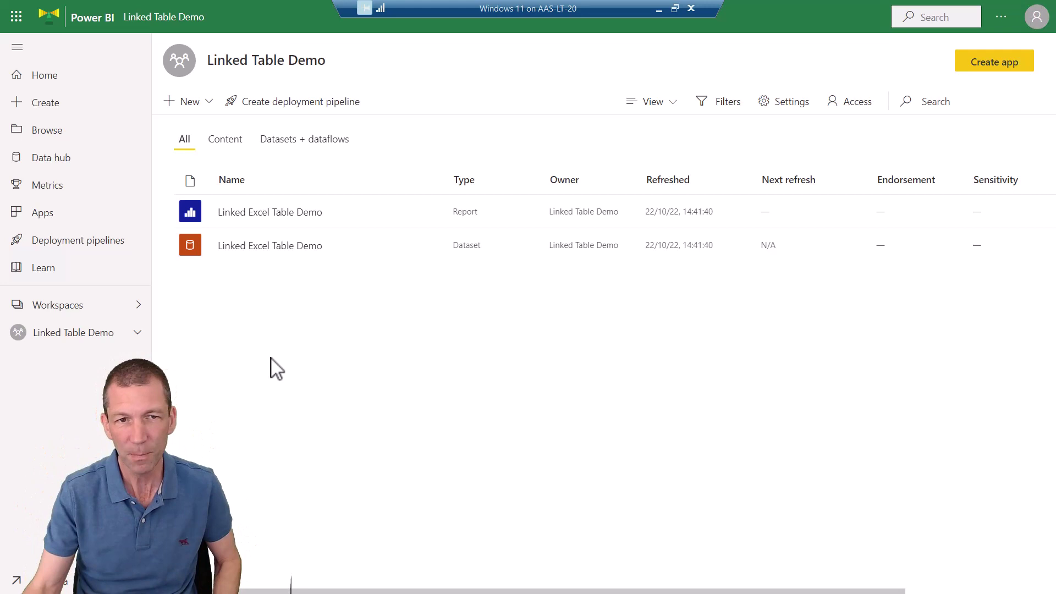
Open the Linked Excel Table Demo dataset and add Customer City, Group and Name to the preview.
click(271, 247)
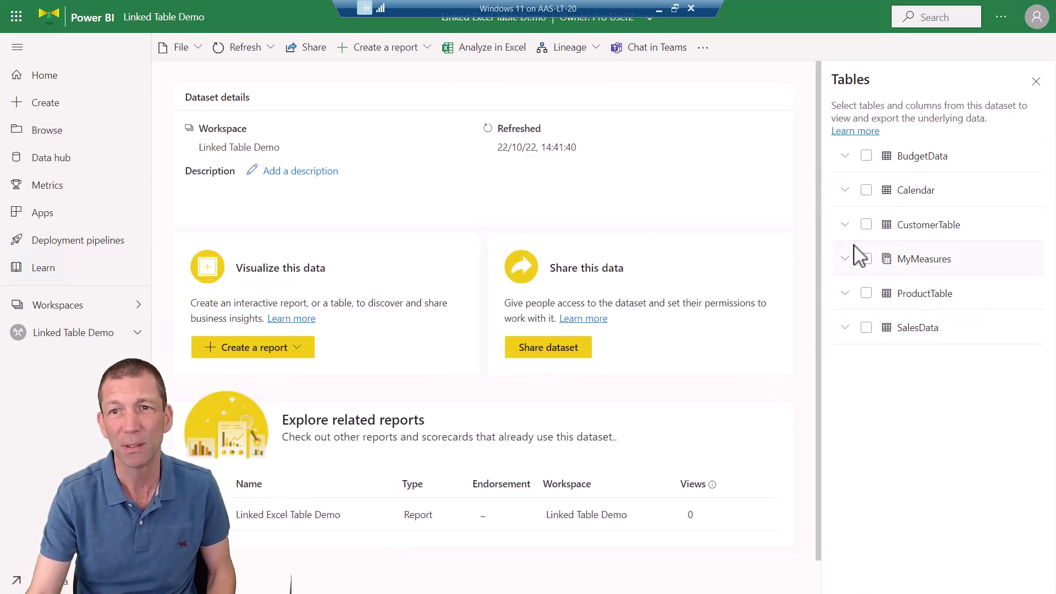
click(845, 226)
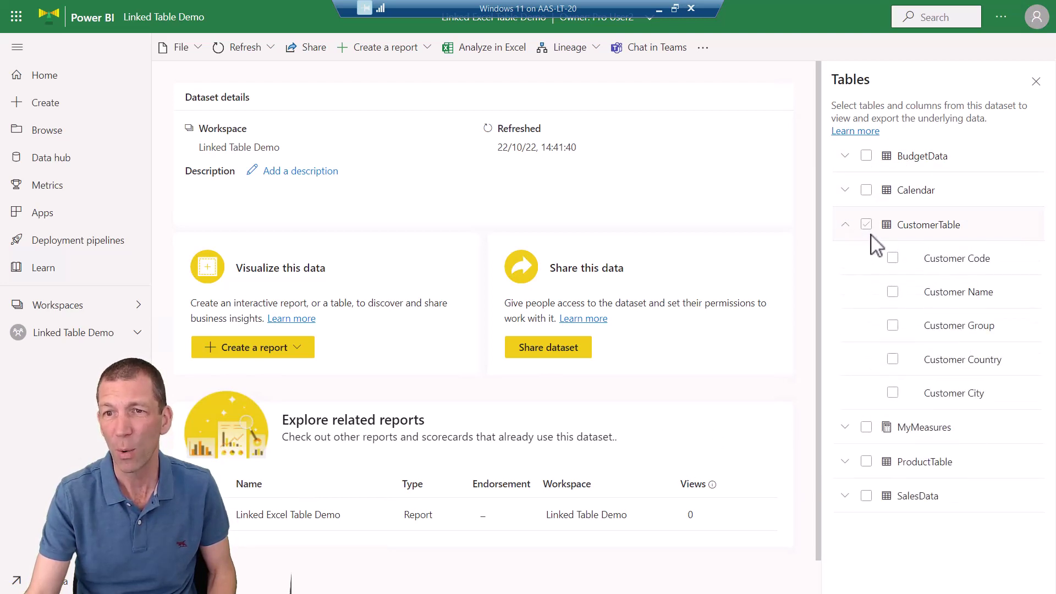
click(892, 392)
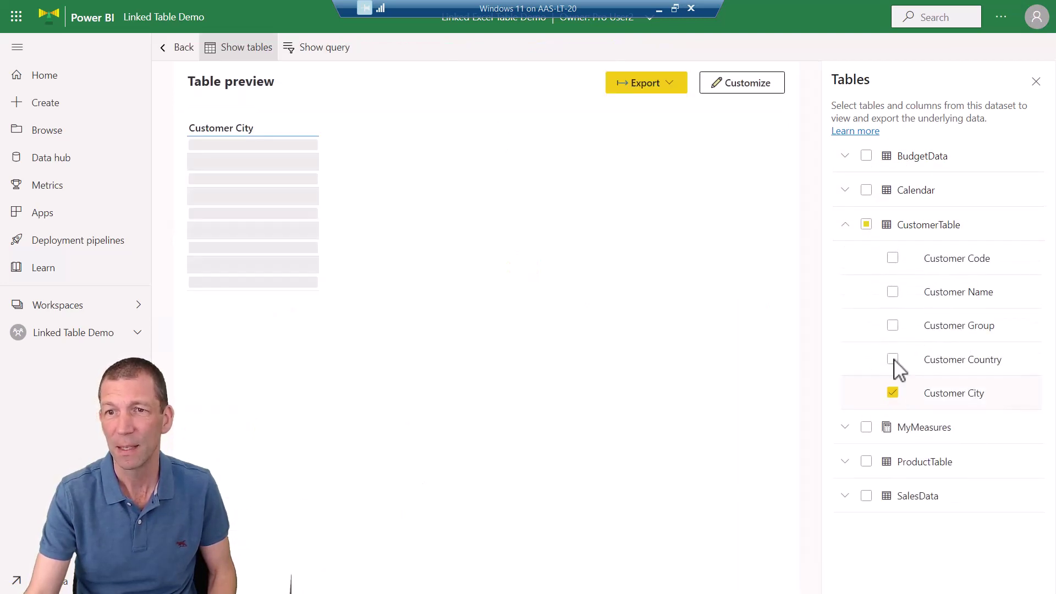
click(892, 326)
click(893, 292)
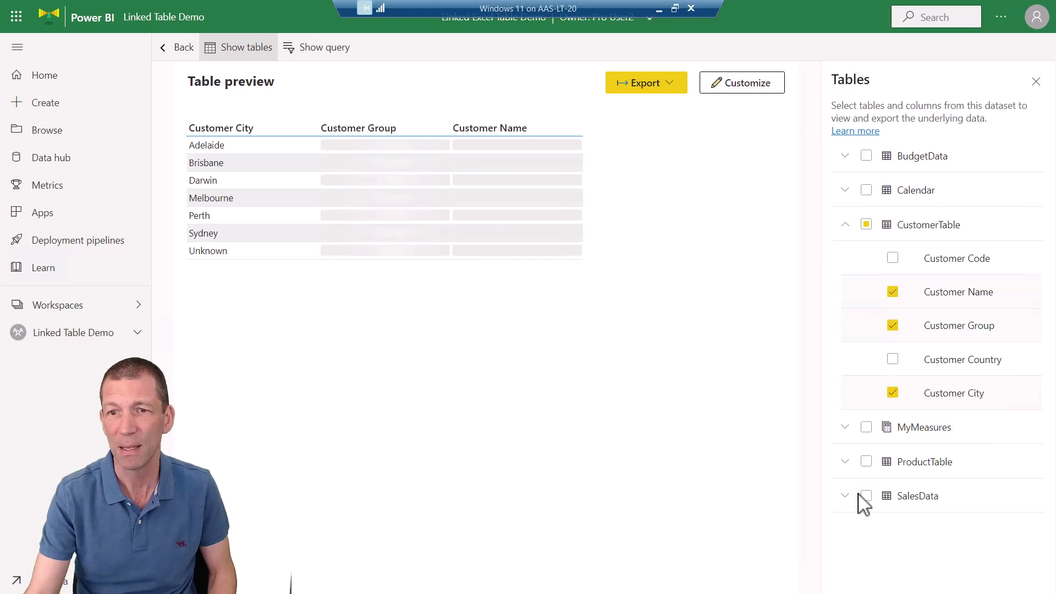
Add ProductTable's Product Name and the SalesData Actual Sales $ measure to the preview table.
click(844, 461)
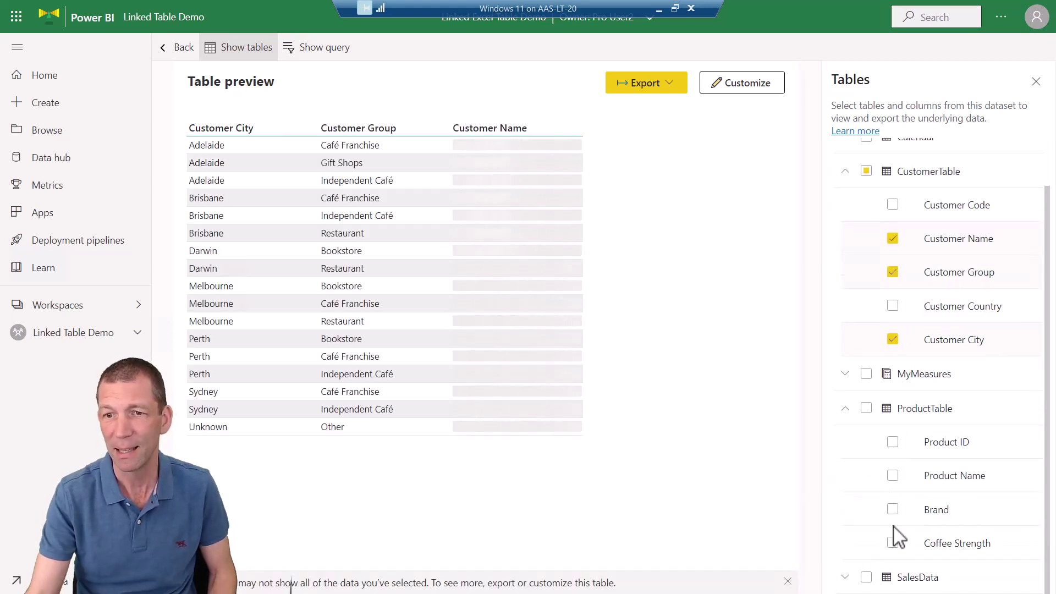
click(892, 476)
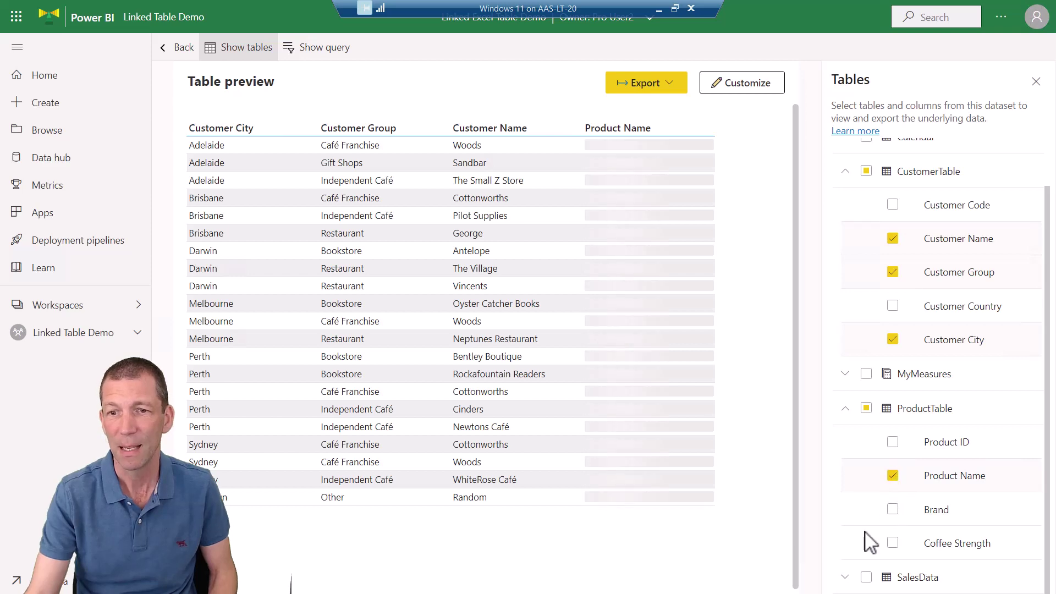
click(845, 577)
scroll(891, 476, down, 5)
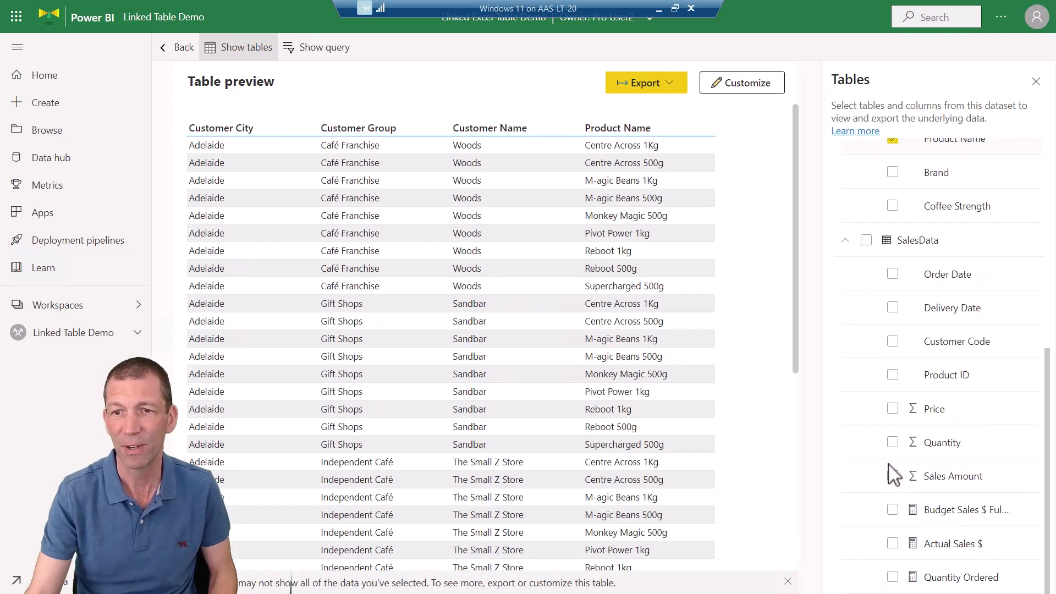
click(893, 543)
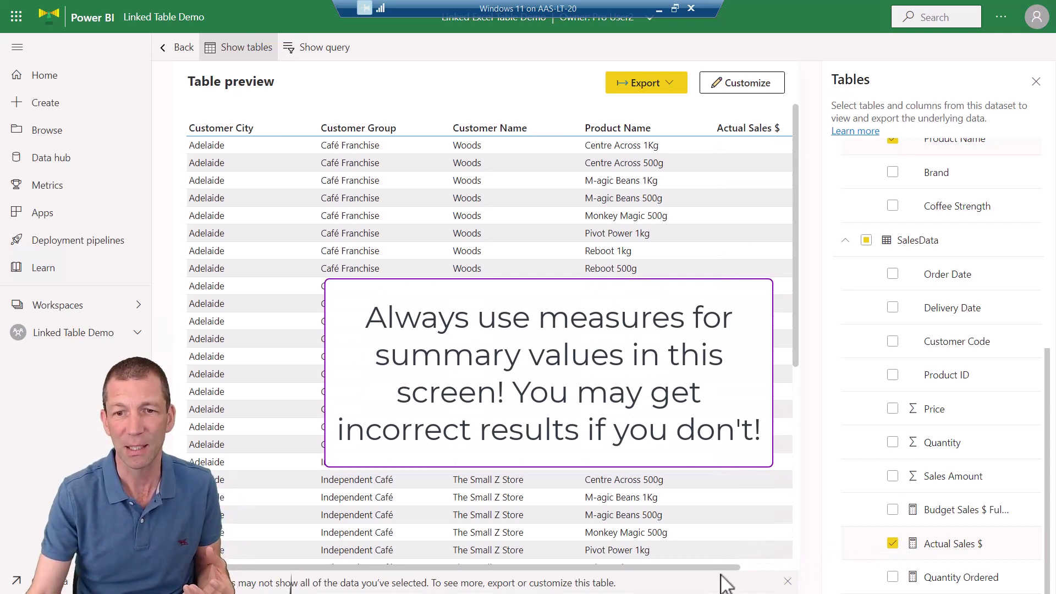
drag(724, 569, 787, 563)
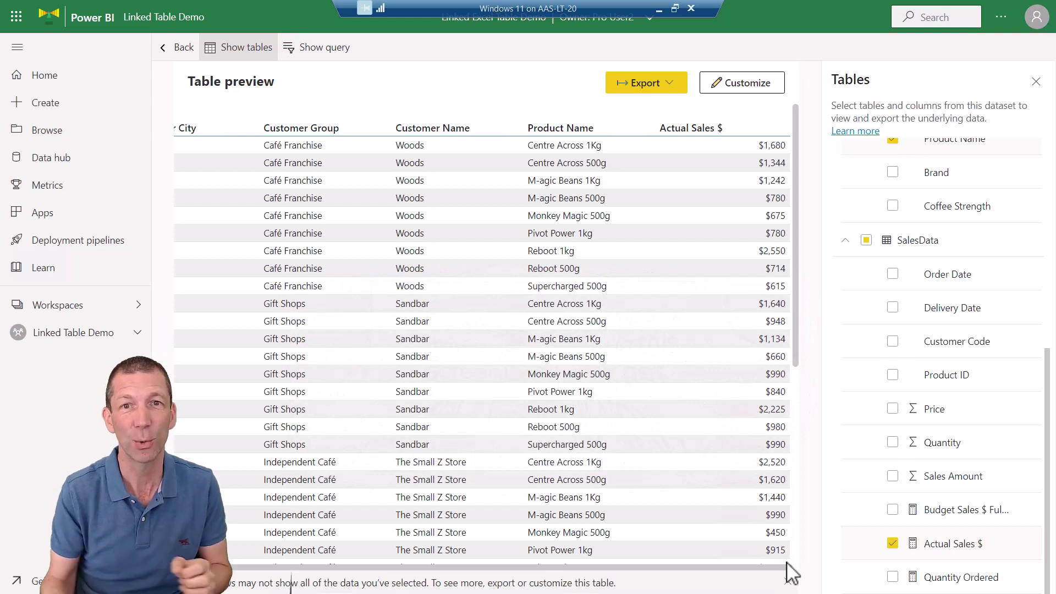
Copy the preview table's generated DAX query to the clipboard, then cancel the query dialog.
click(325, 50)
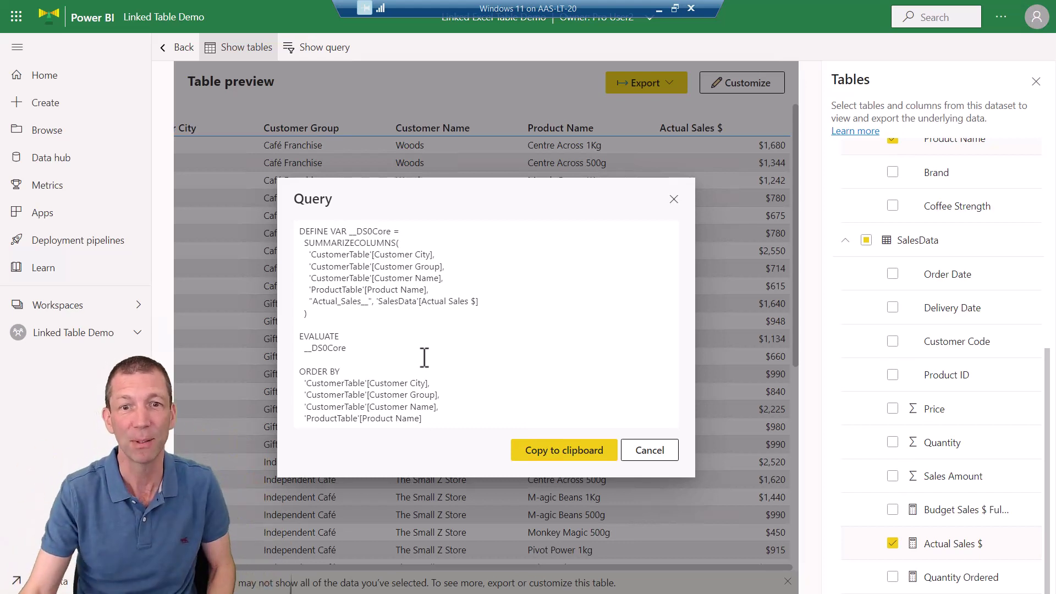
click(572, 451)
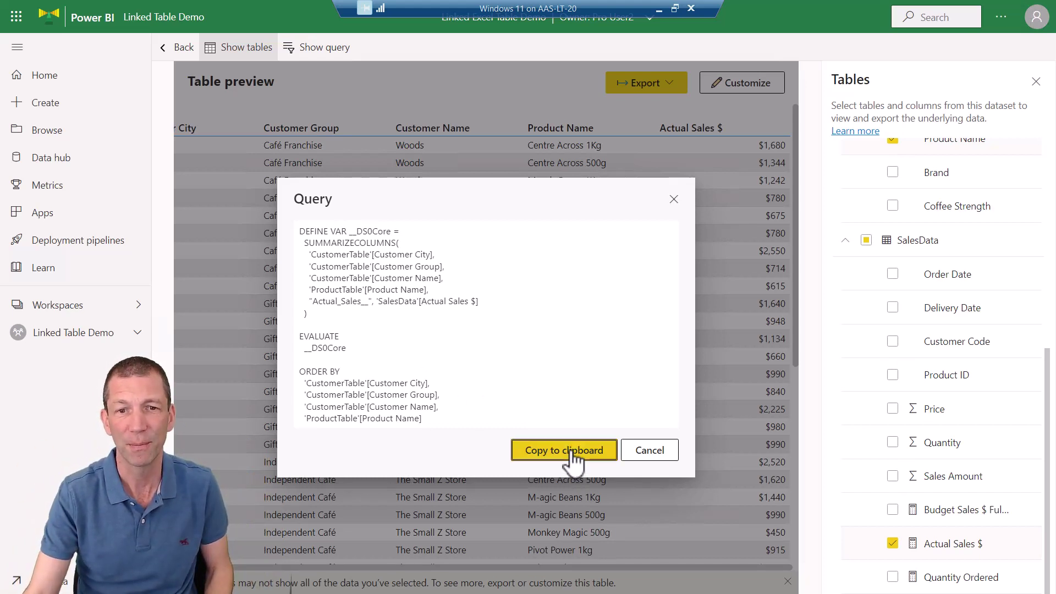
click(651, 452)
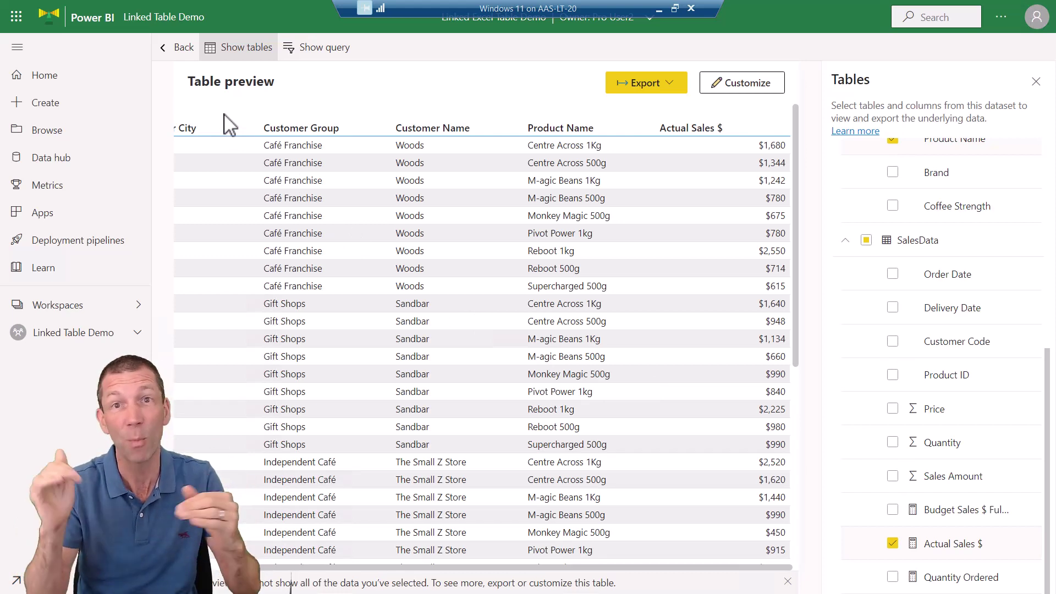
From the dataset page, create an Analyze in Excel workbook and open it in Excel for the web.
click(185, 51)
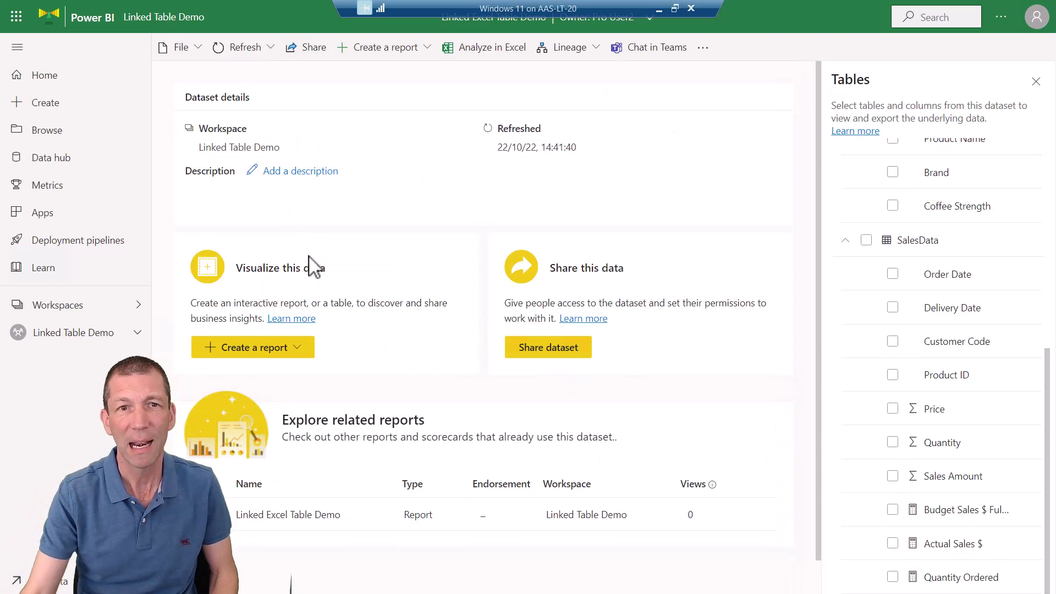
click(479, 55)
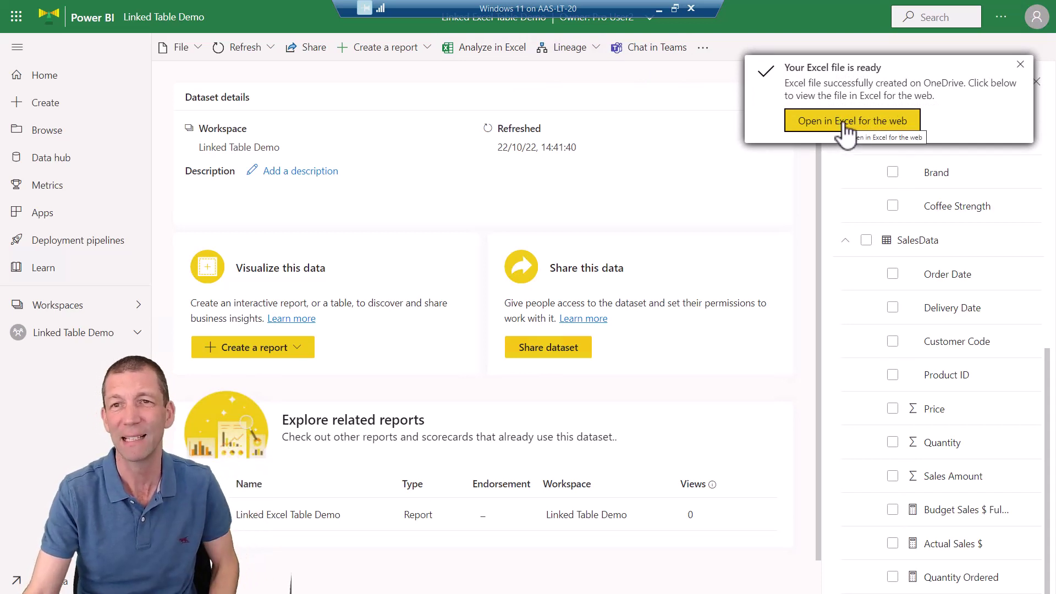
click(844, 125)
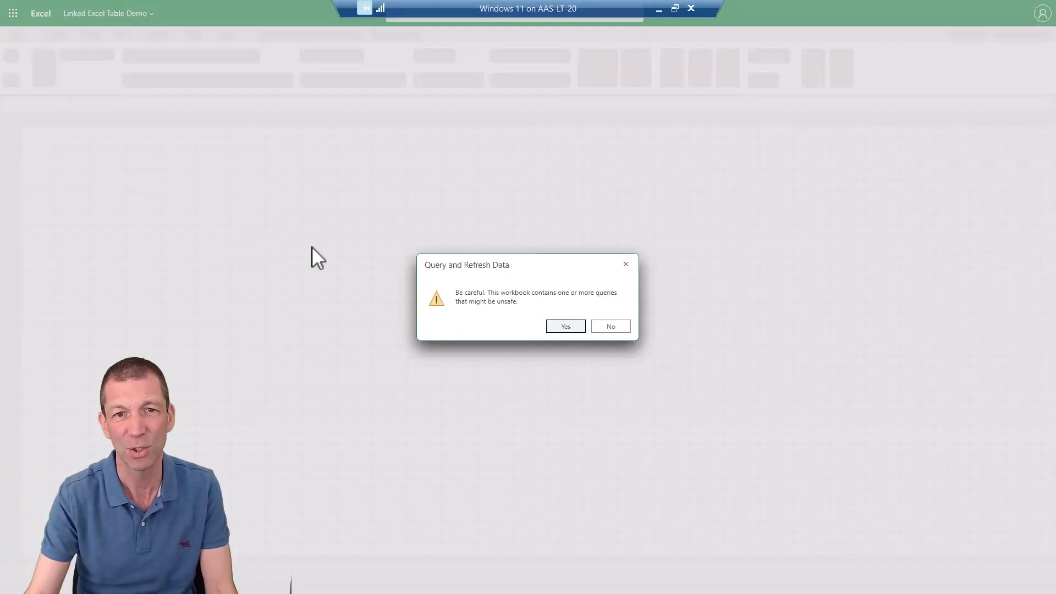
Allow the data refresh, then pivot Actual Sales $ into Values and Customer City into Rows.
click(565, 327)
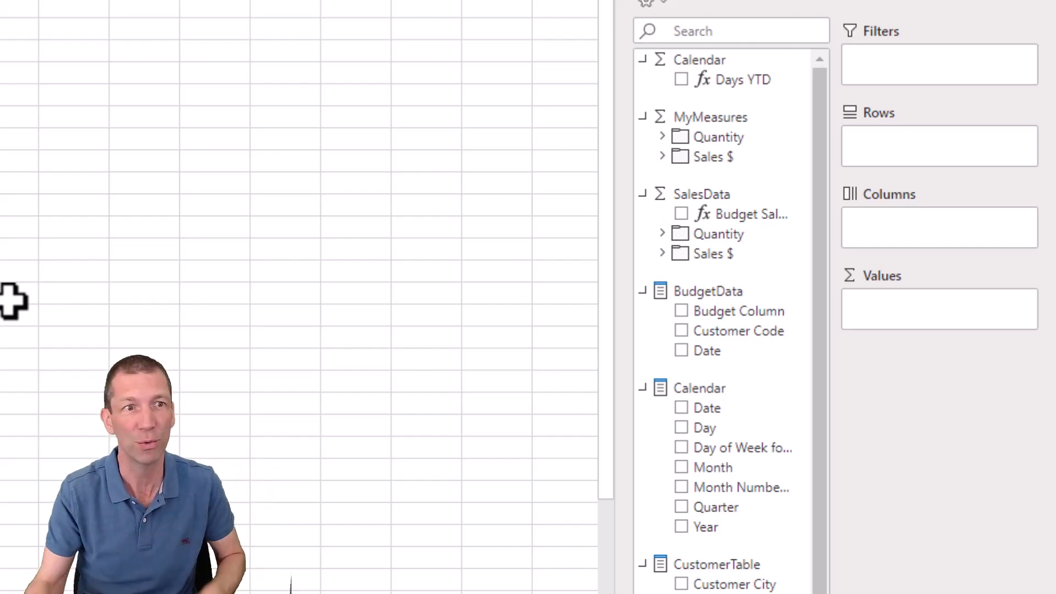
click(662, 254)
drag(763, 278, 911, 319)
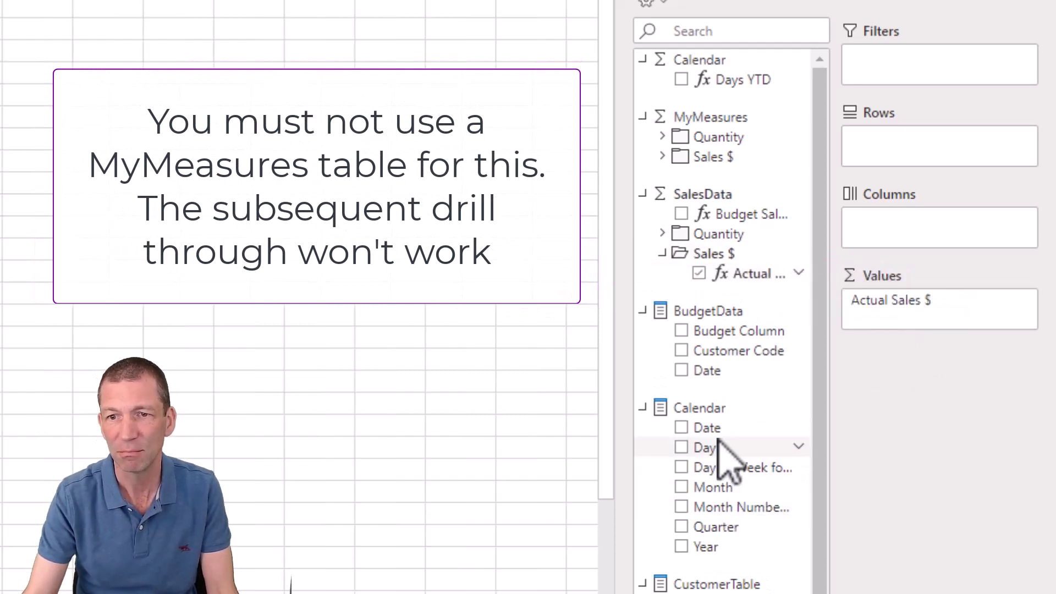
drag(715, 591, 950, 165)
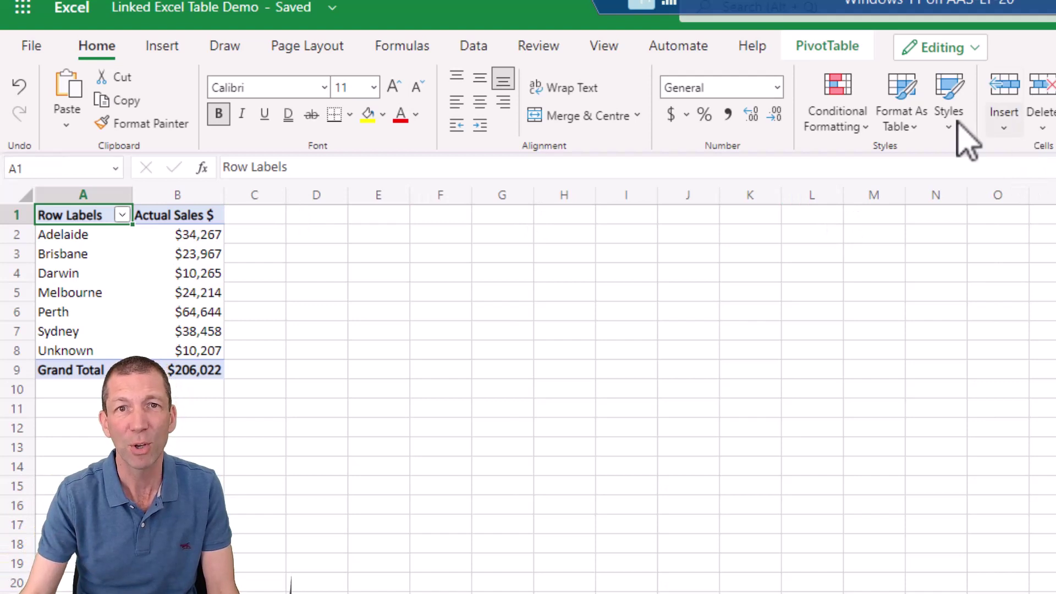
Open the workbook in desktop Excel and drill through Darwin's Actual Sales $ in B4.
click(976, 49)
click(989, 184)
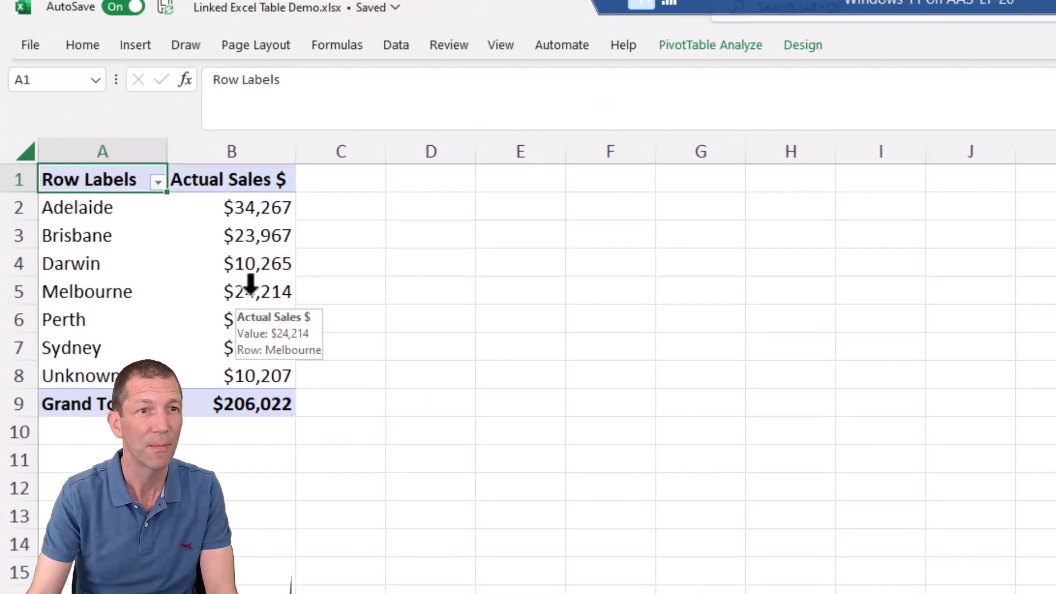
click(252, 265)
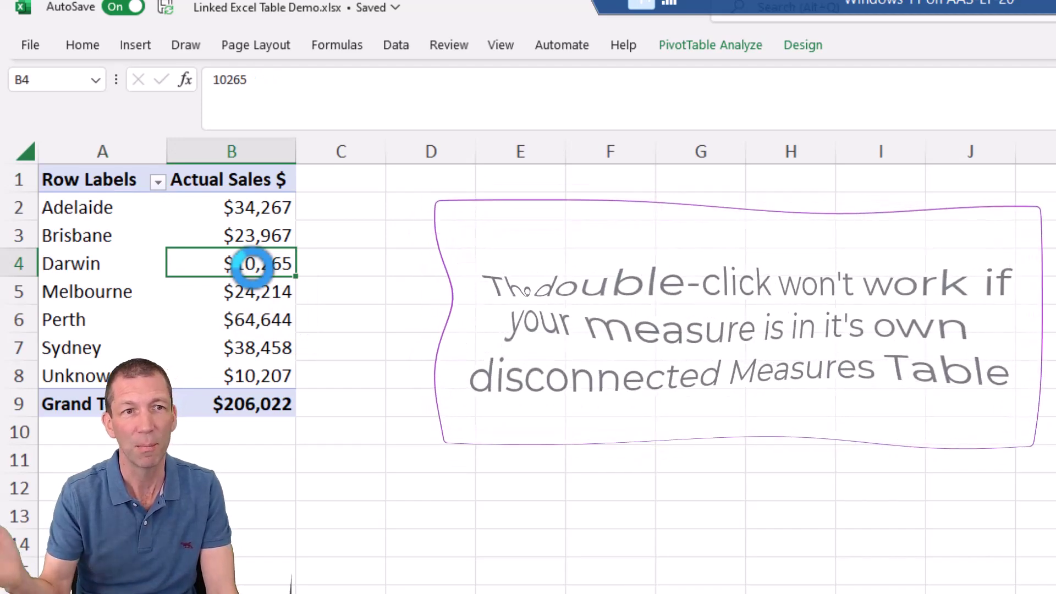
double_click(252, 265)
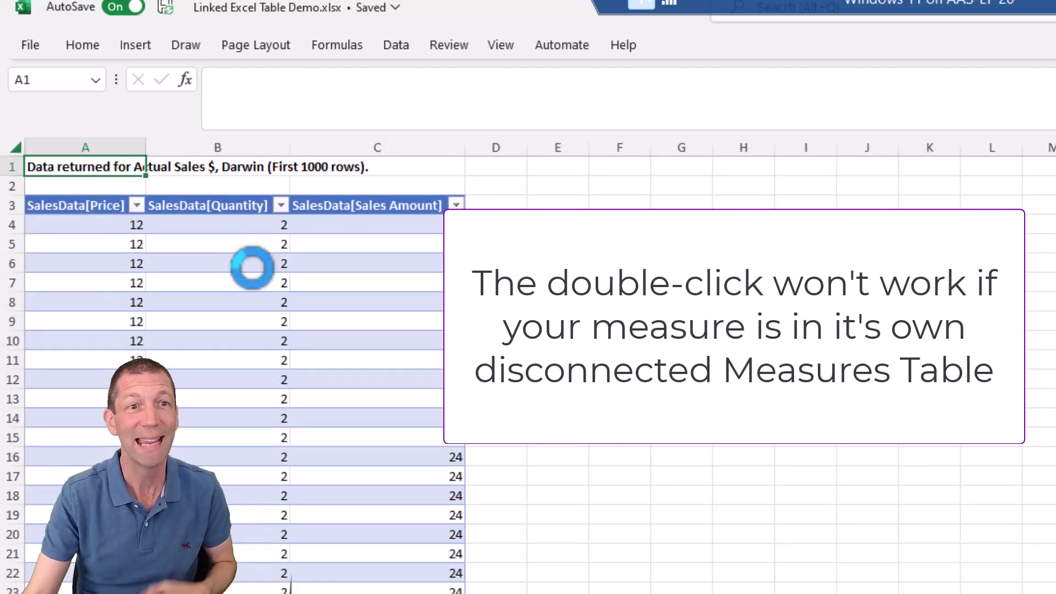
click(281, 357)
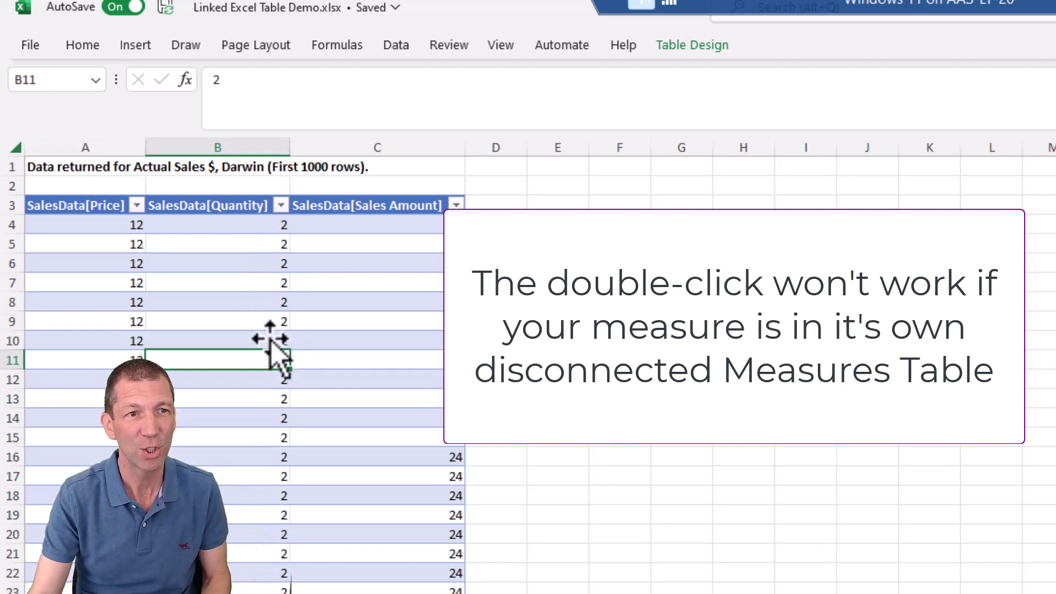
scroll(278, 354, up, 5)
scroll(254, 318, up, 3)
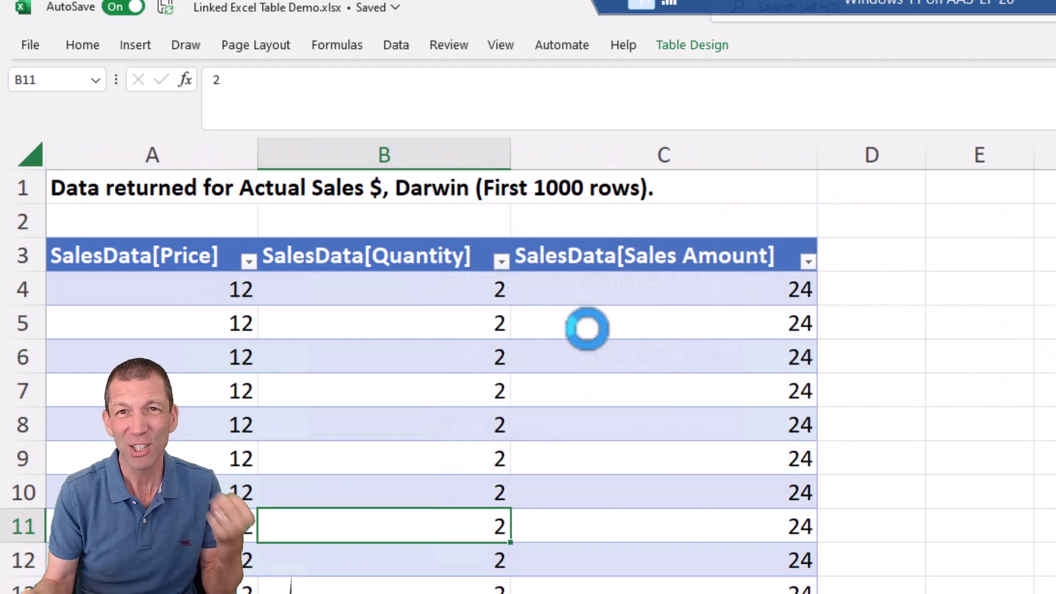
Open the drill-through table's OLE DB query editor, then cancel it without changes.
right_click(591, 327)
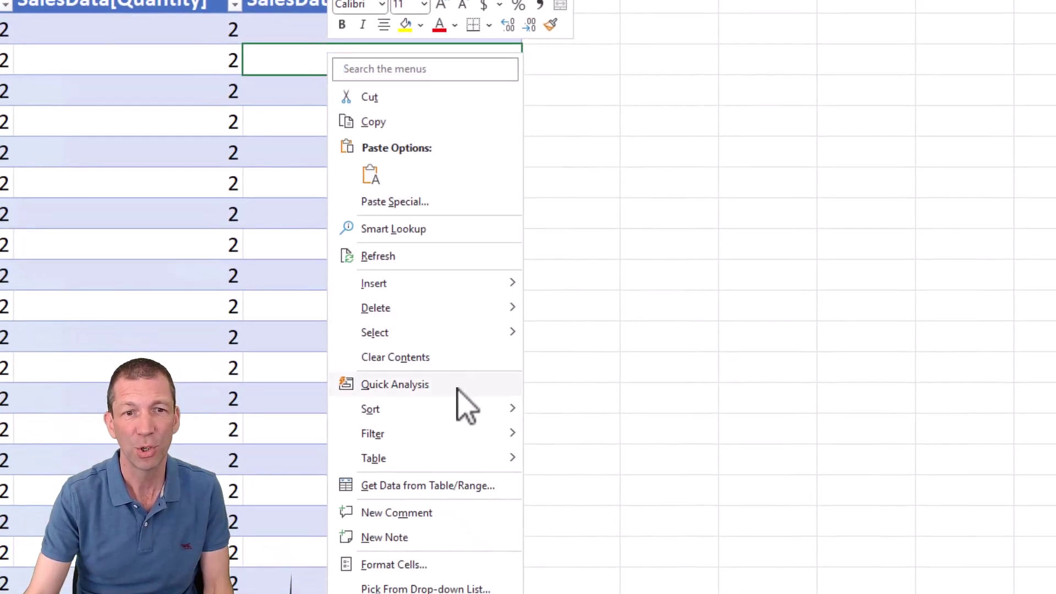
mouse_move(455, 463)
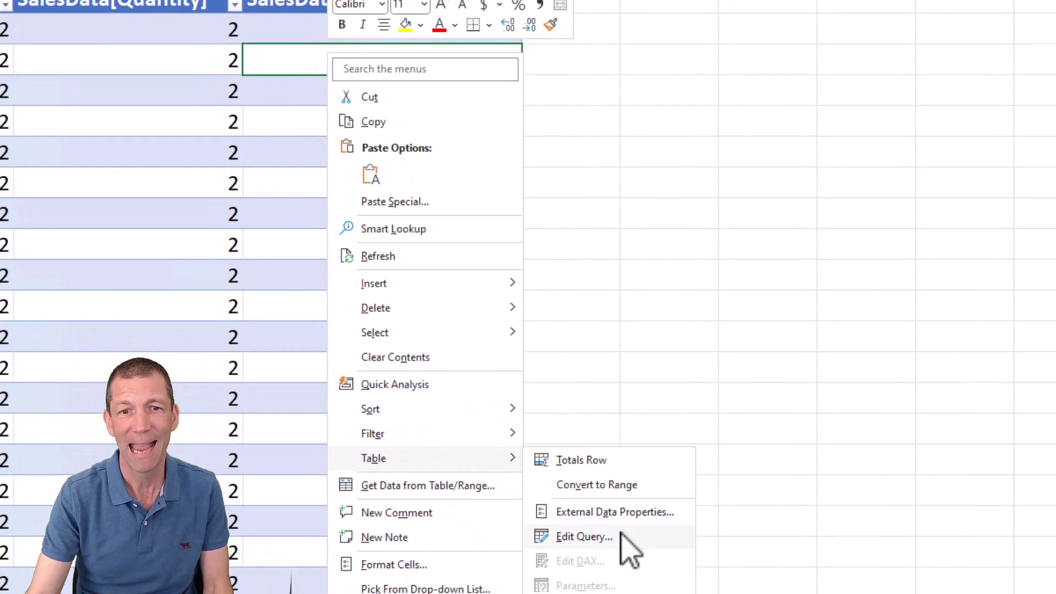
click(584, 536)
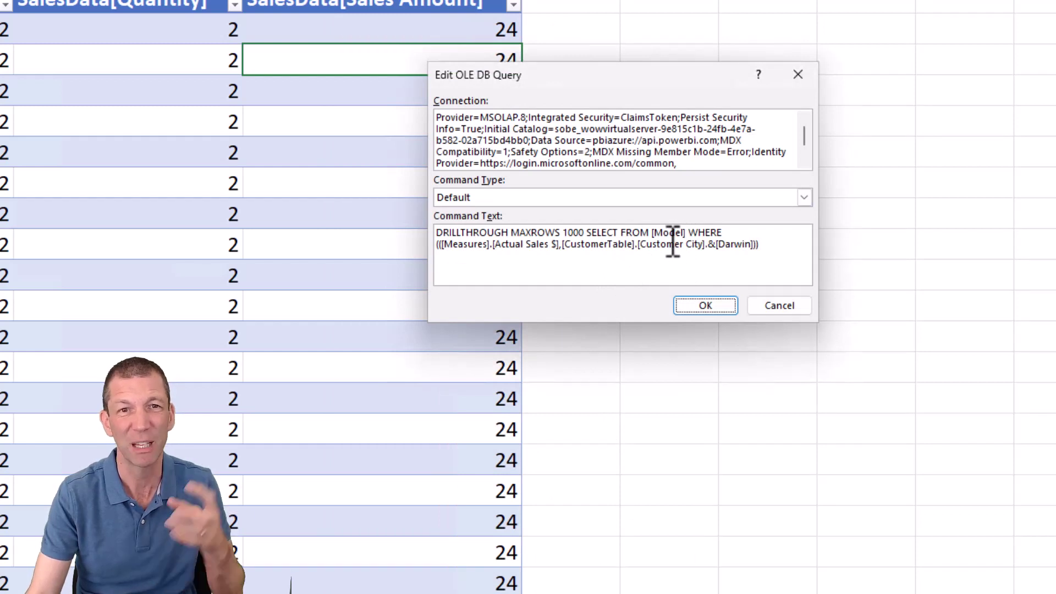
click(779, 306)
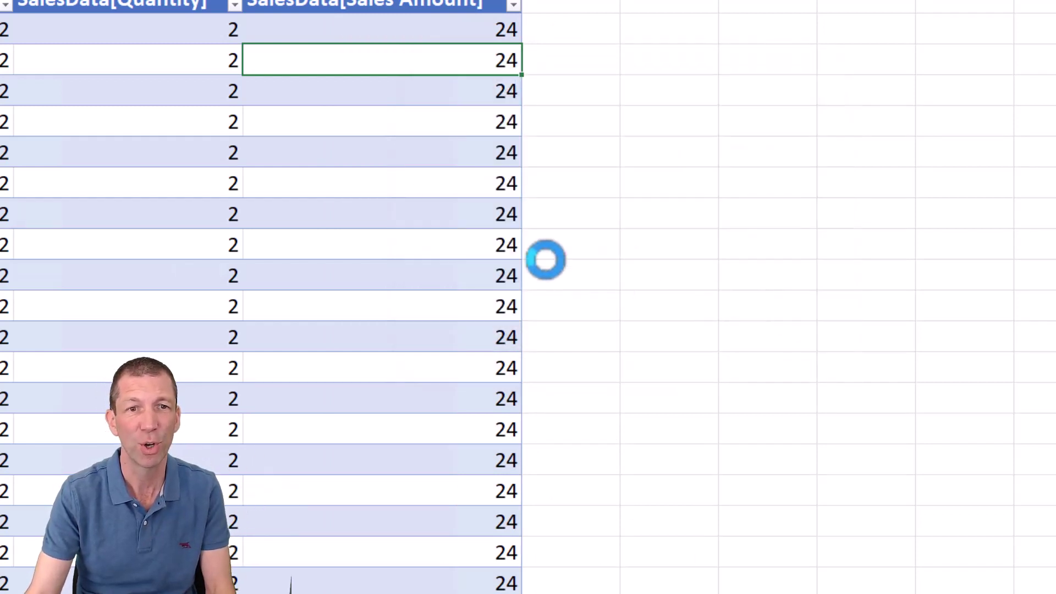
Replace the linked table's connection command text with EVALUATE CUSTOMERTABLE.
right_click(403, 121)
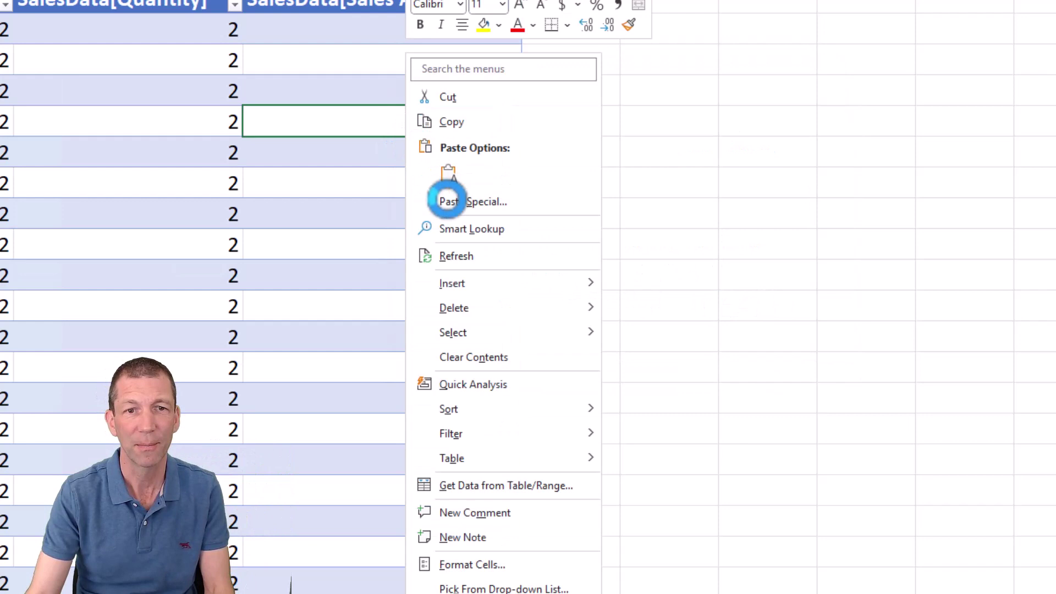
mouse_move(516, 456)
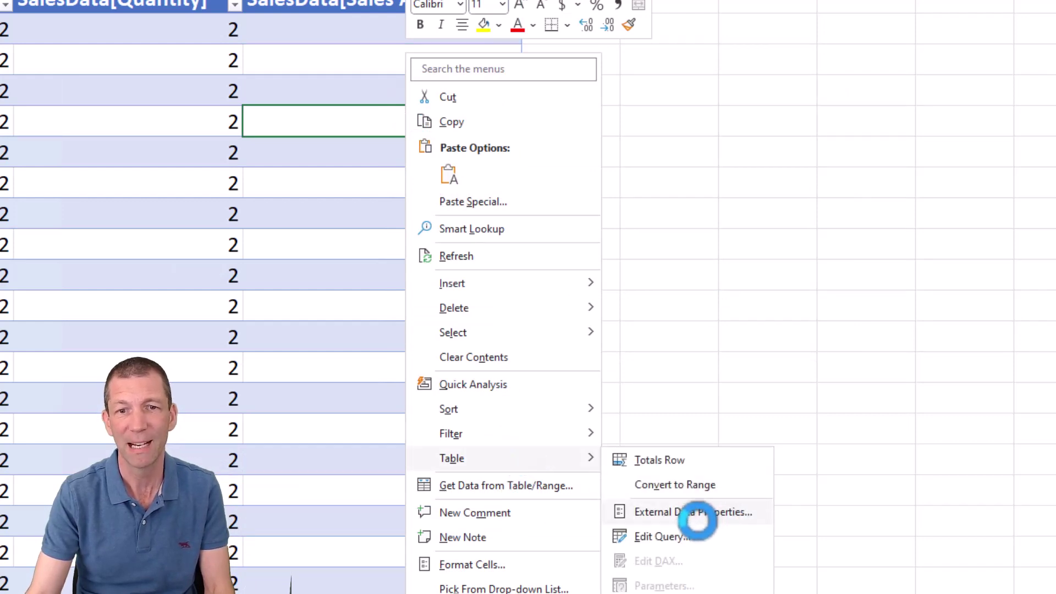
click(697, 514)
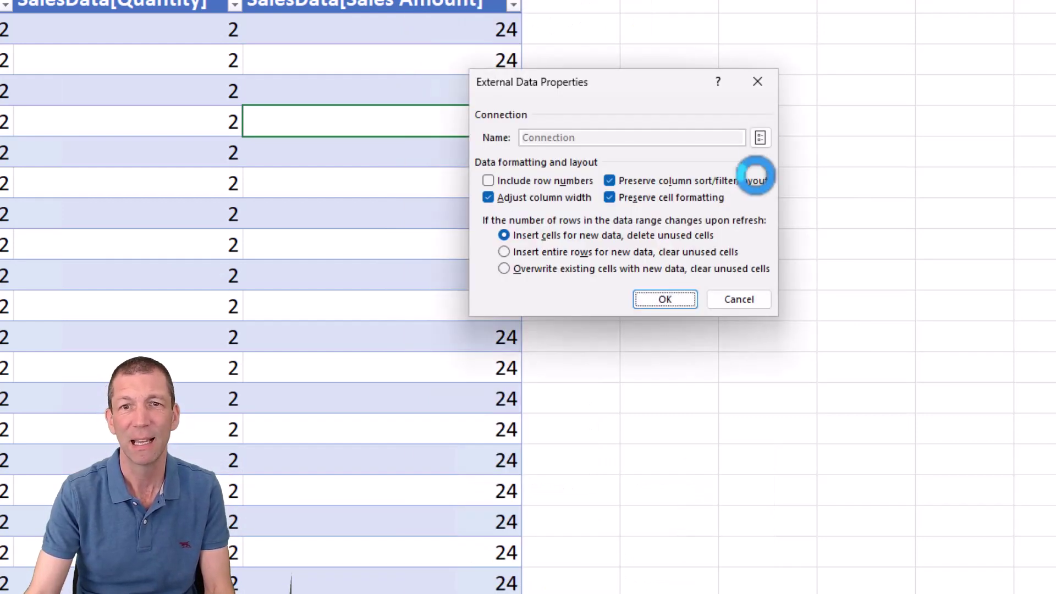
click(759, 137)
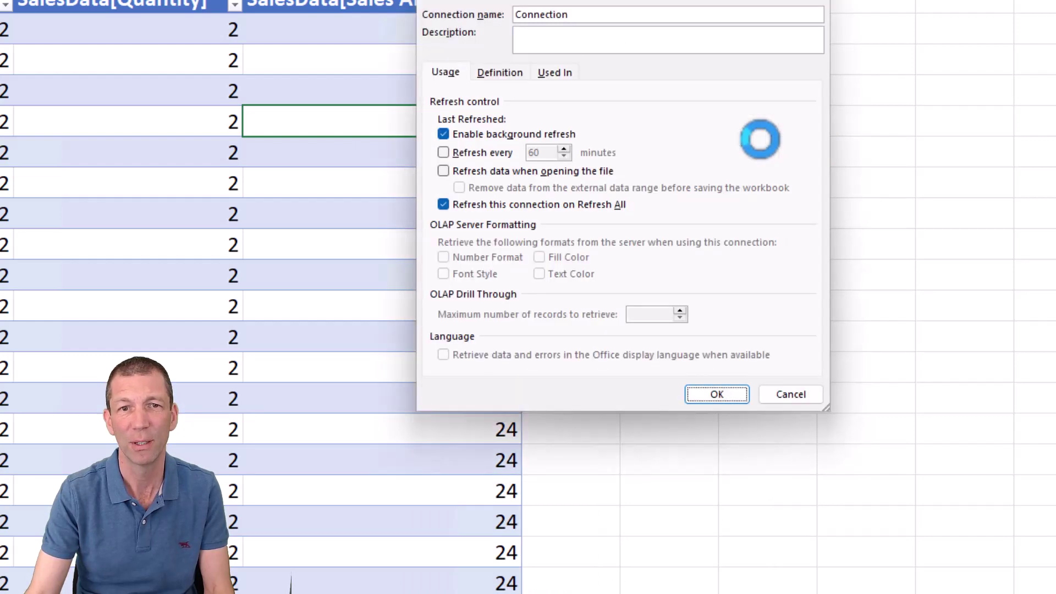
click(503, 71)
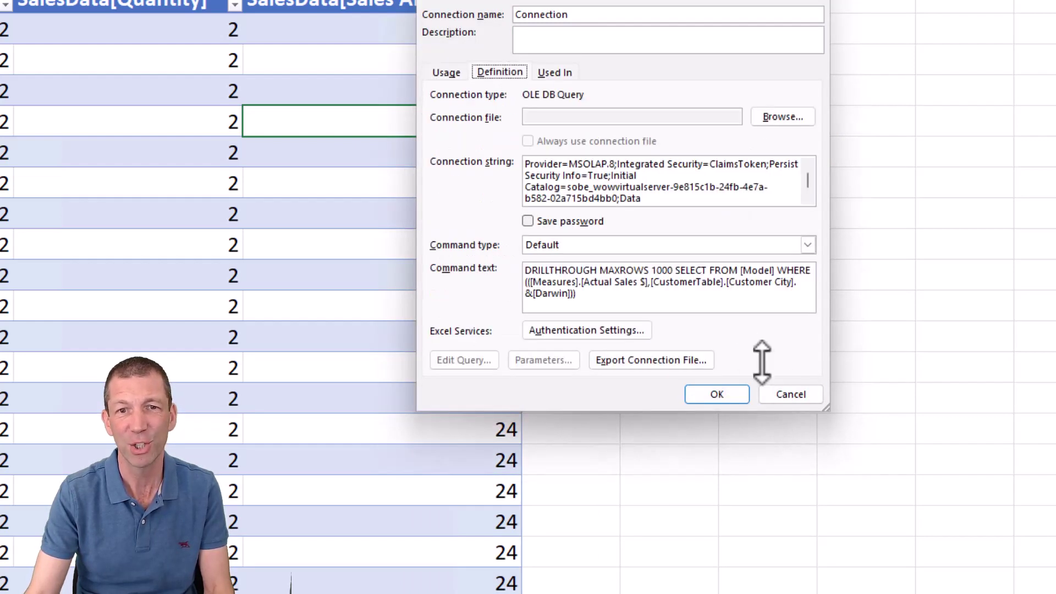
drag(892, 440, 857, 475)
drag(633, 1, 648, 1)
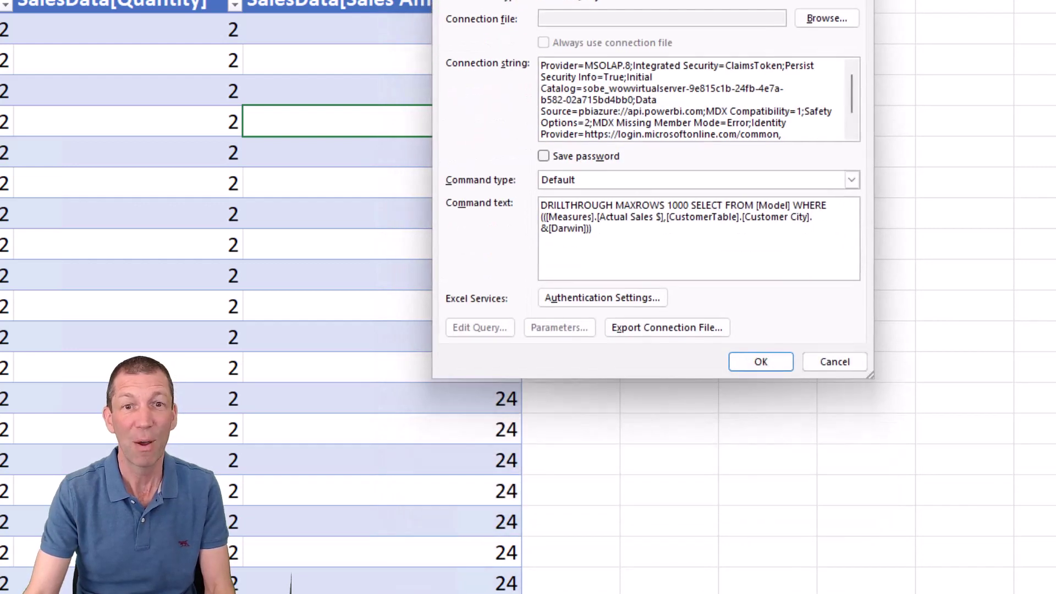
key(ctrl+a)
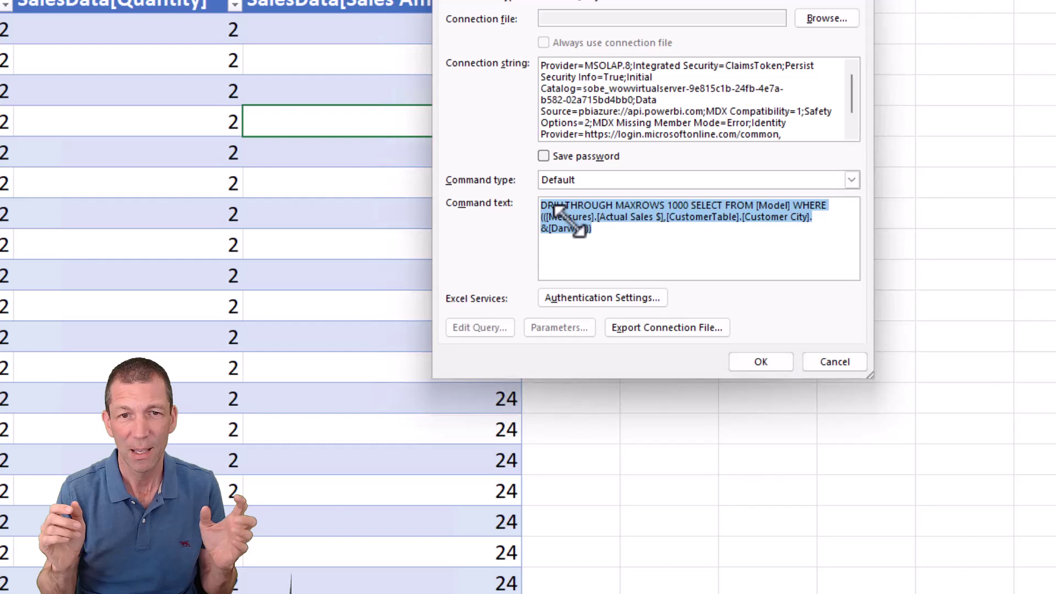
text(EVALUATE CUSTOMERTAB)
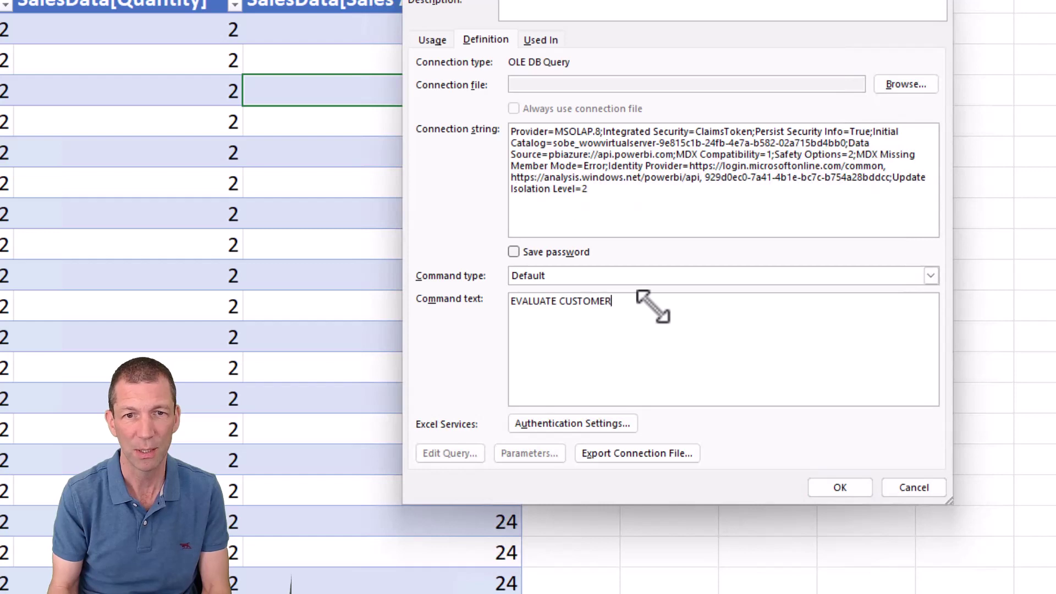
click(840, 487)
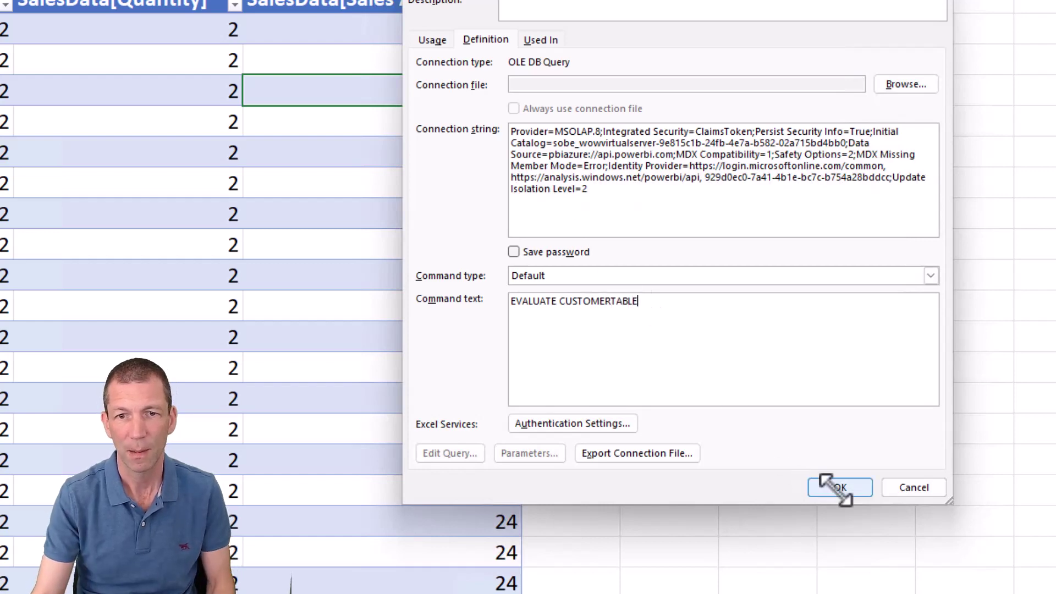
Confirm External Data Properties so the table refreshes with Customer Code, Name, Group and Country rows.
click(665, 298)
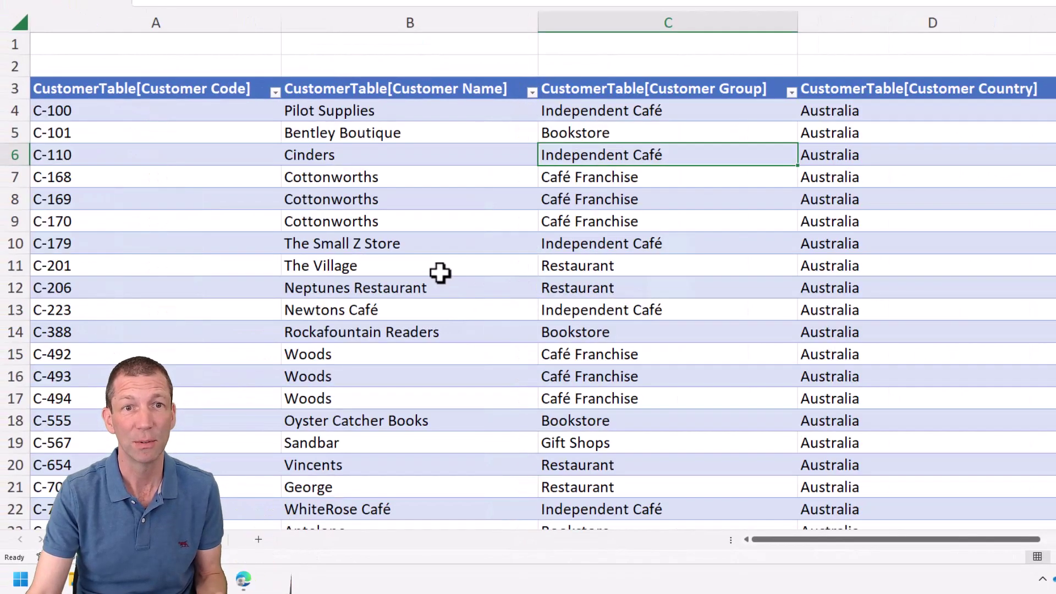
right_click(411, 155)
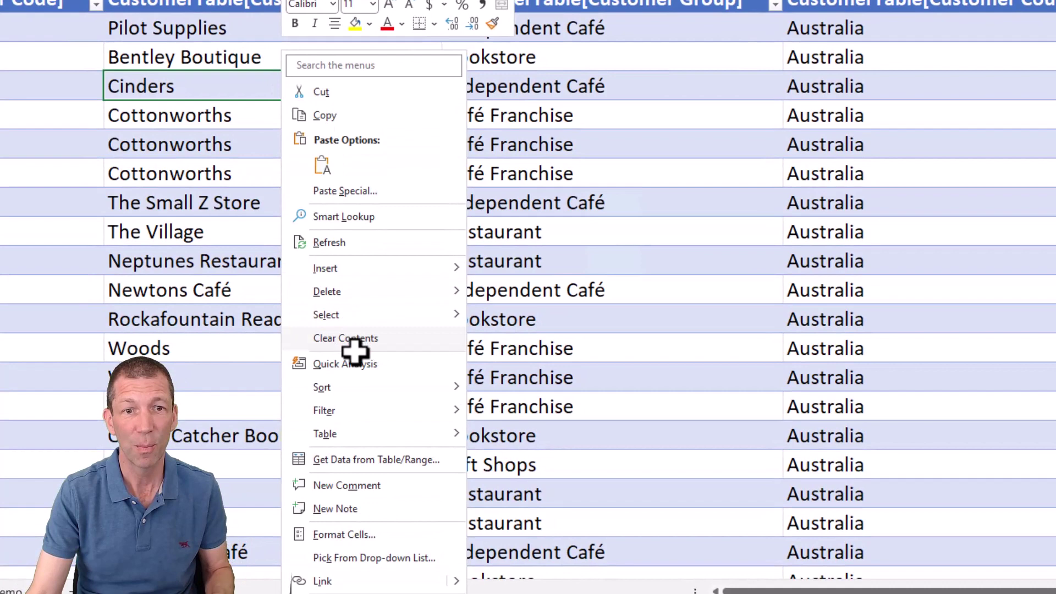
mouse_move(363, 433)
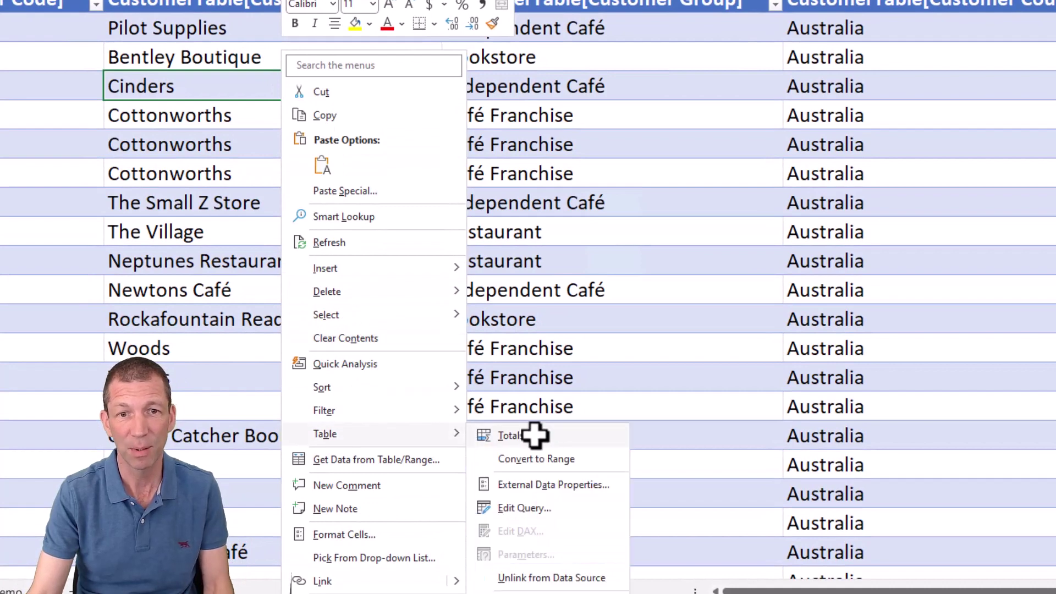
Paste the copied SUMMARIZECOLUMNS DAX query over EVALUATE CUSTOMERTABLE in the connection's command text.
click(547, 485)
click(665, 130)
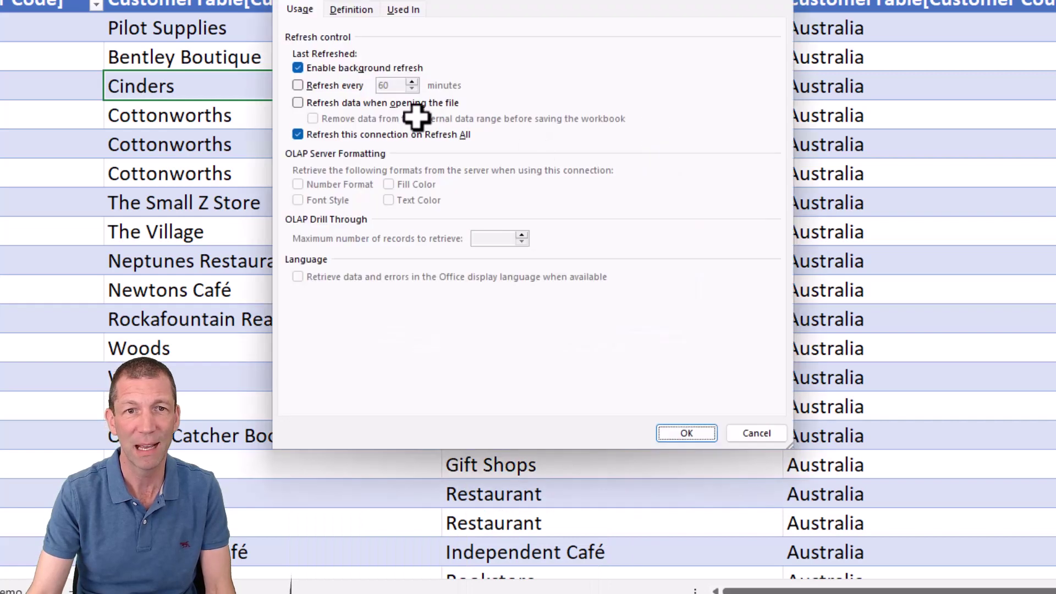
click(352, 9)
drag(515, 269, 358, 237)
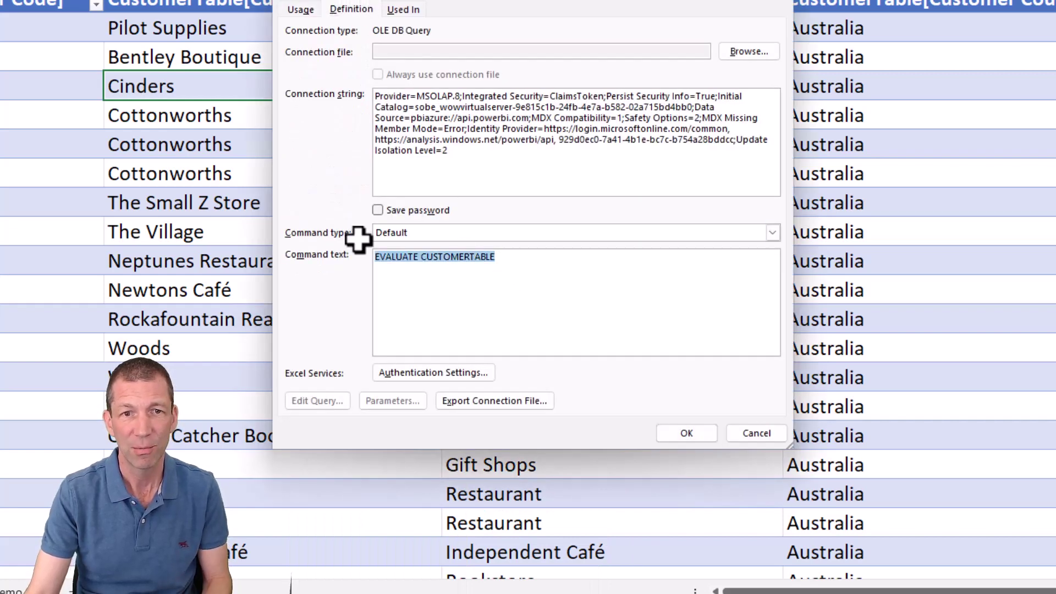
key(ctrl+v)
scroll(504, 291, up, 3)
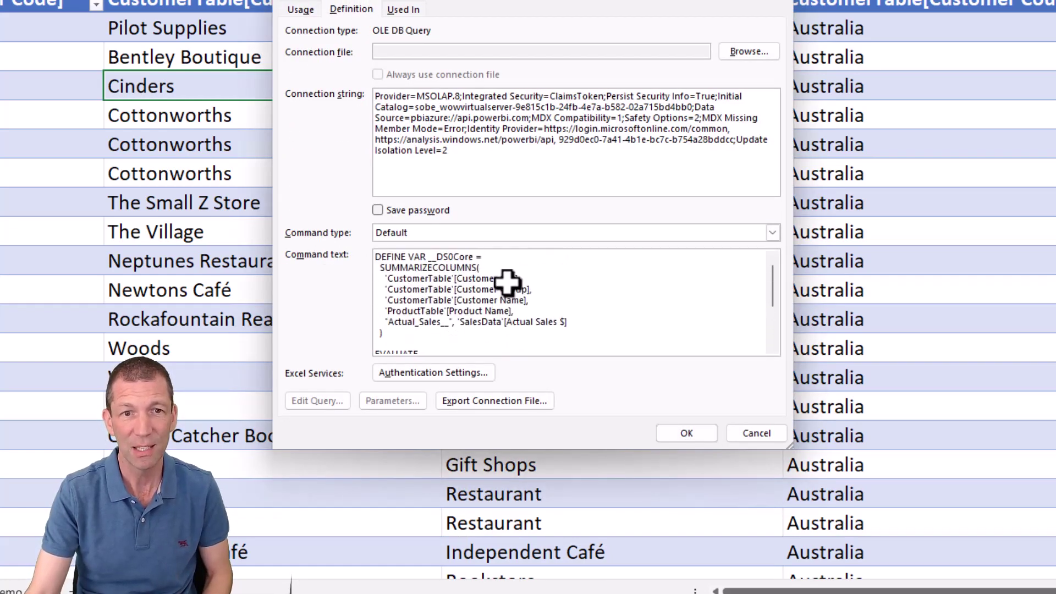
click(694, 436)
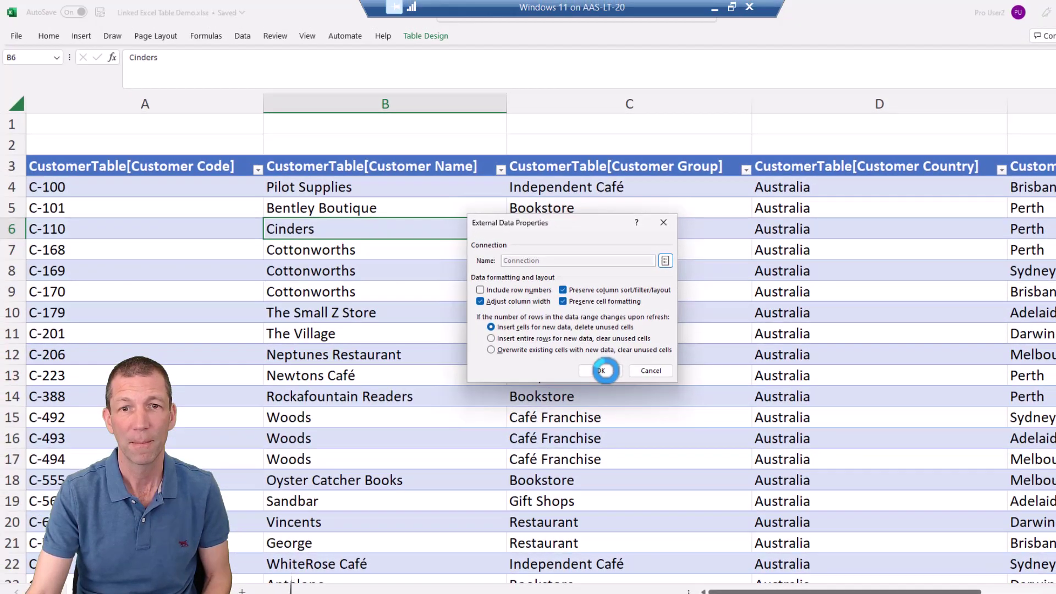
Apply the new query and check the returned customer, city, group, product and sales rows.
click(572, 283)
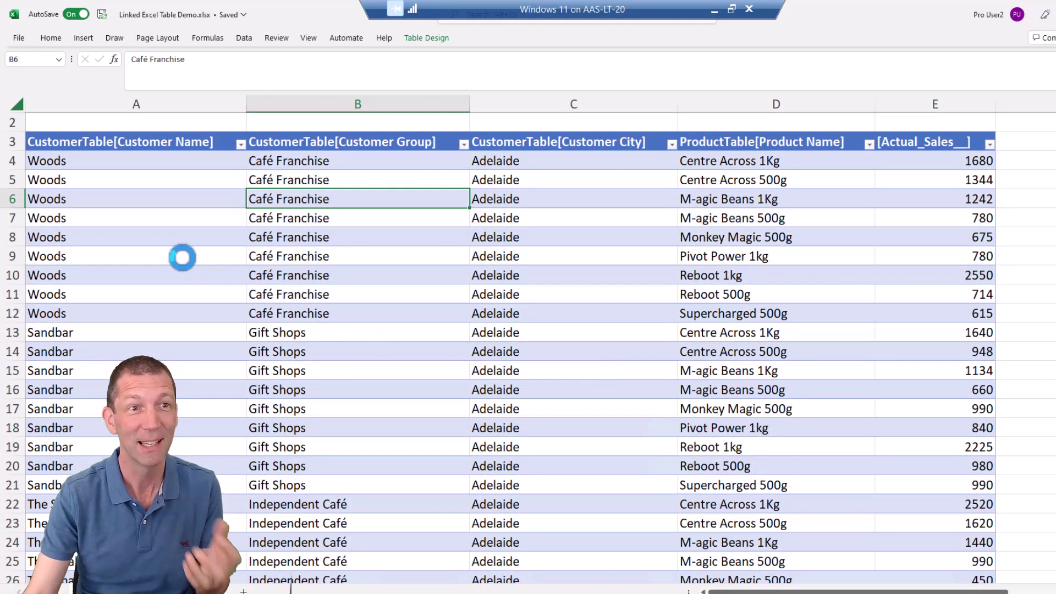
click(129, 162)
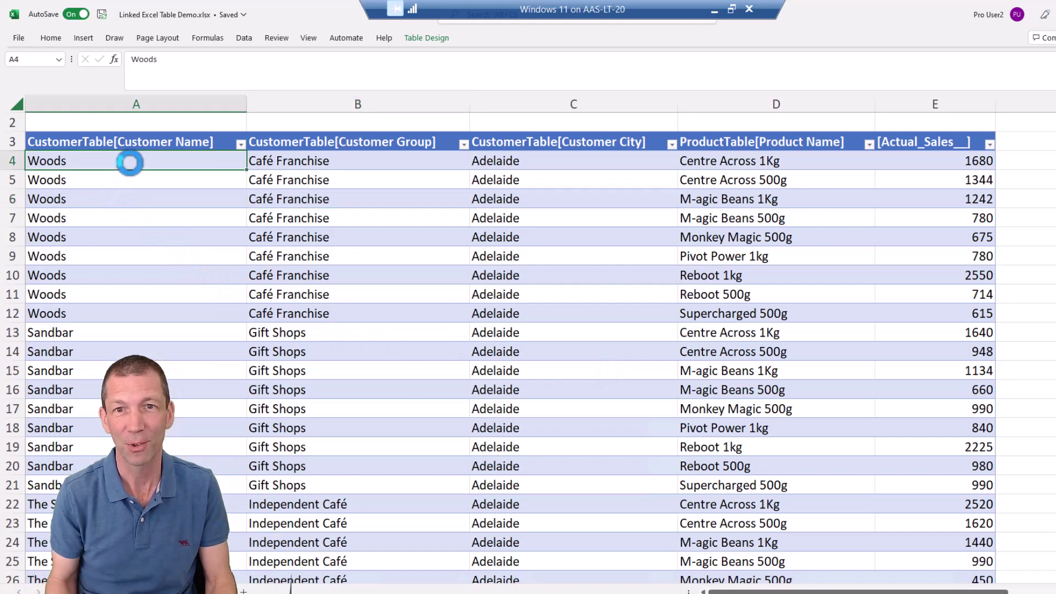
key(ctrl+a)
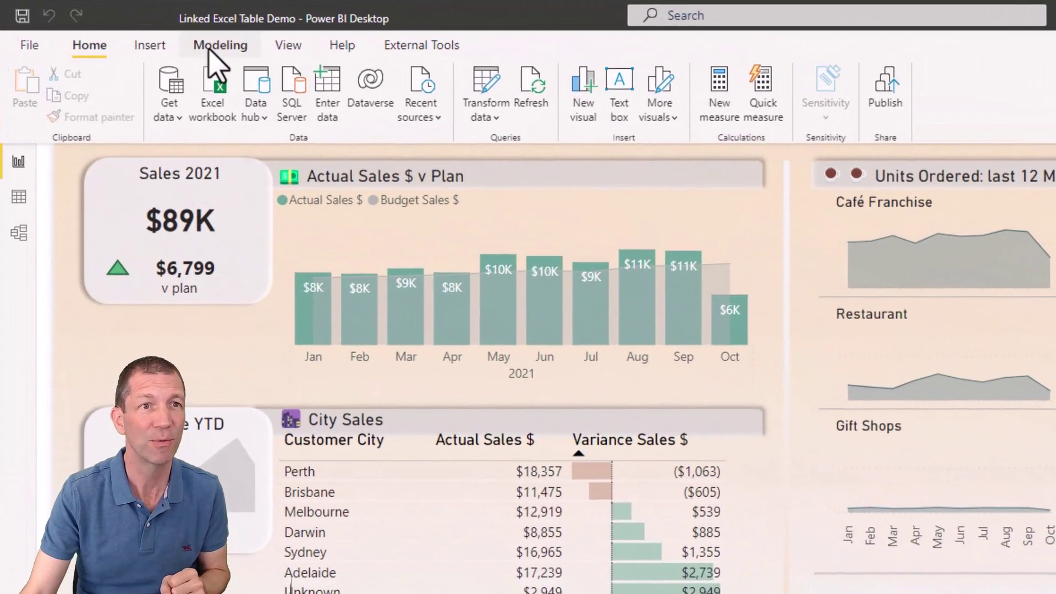
click(210, 48)
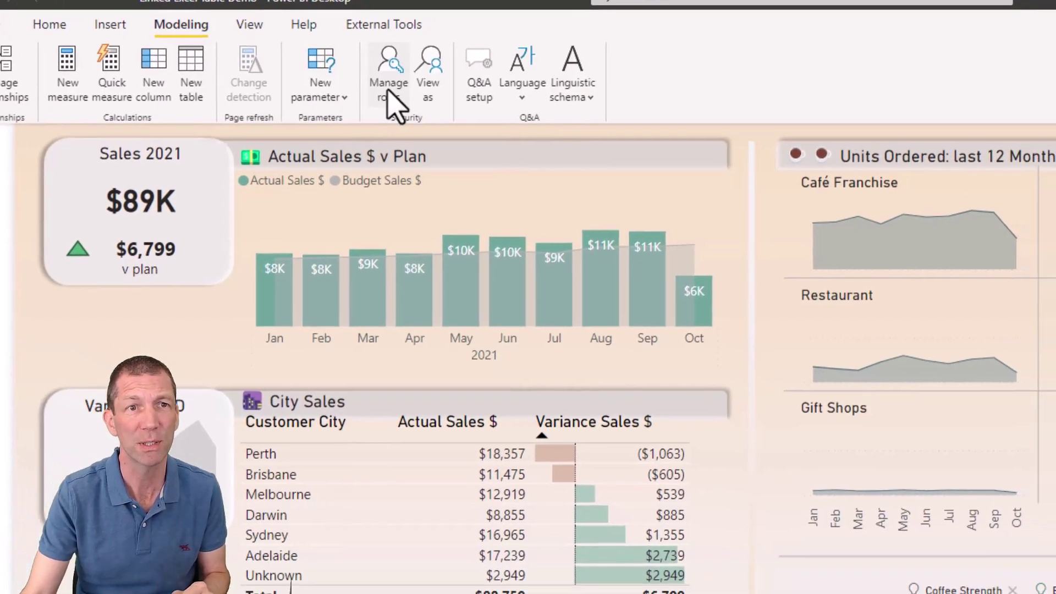
click(430, 110)
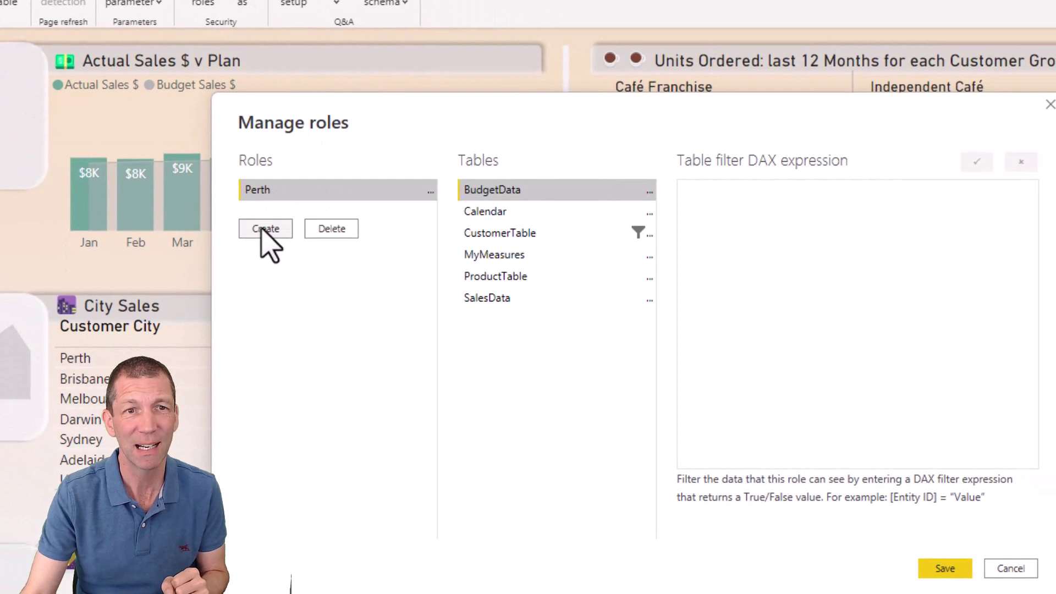
click(615, 234)
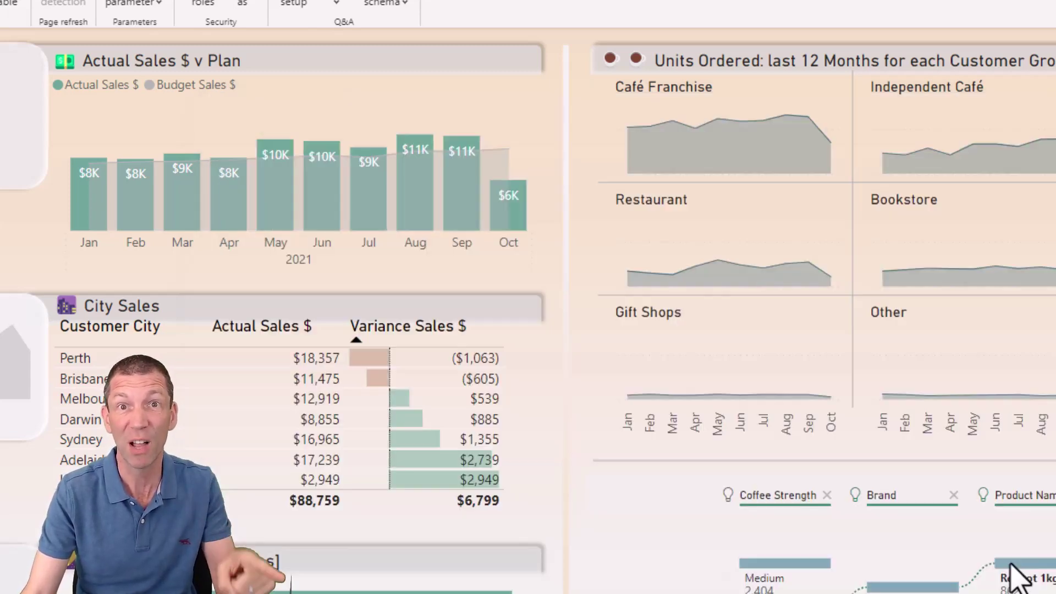
click(1014, 572)
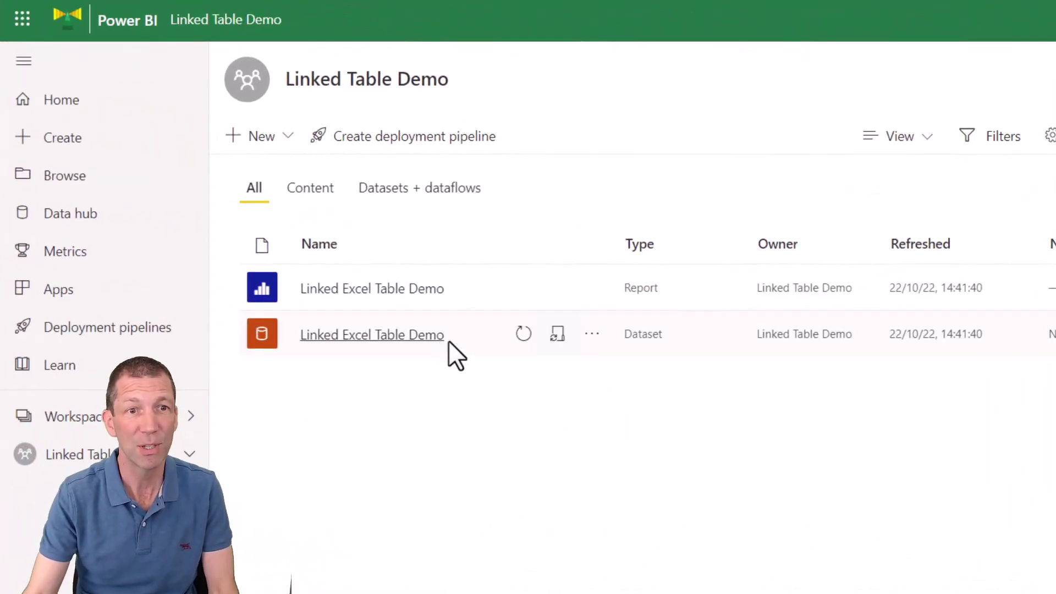
Add the Pro User account as a member of the dataset's Perth row-level security role.
click(592, 334)
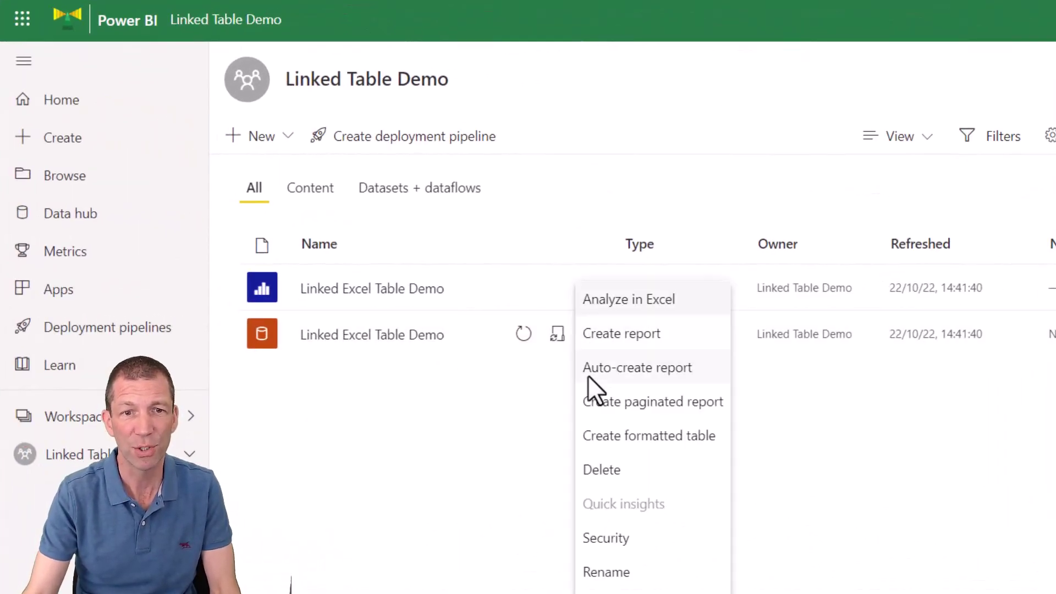
click(610, 542)
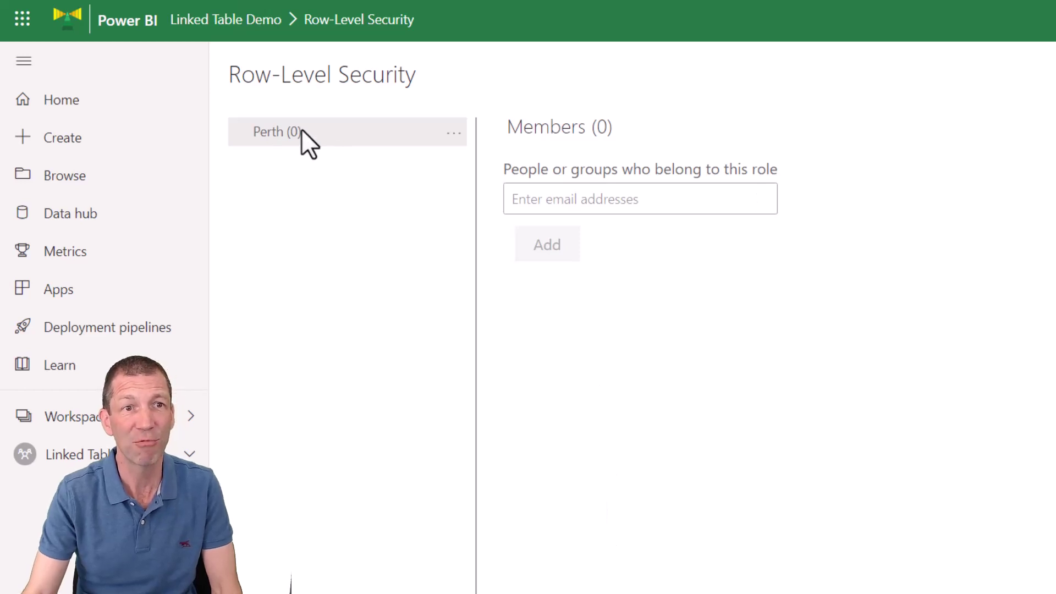
click(576, 202)
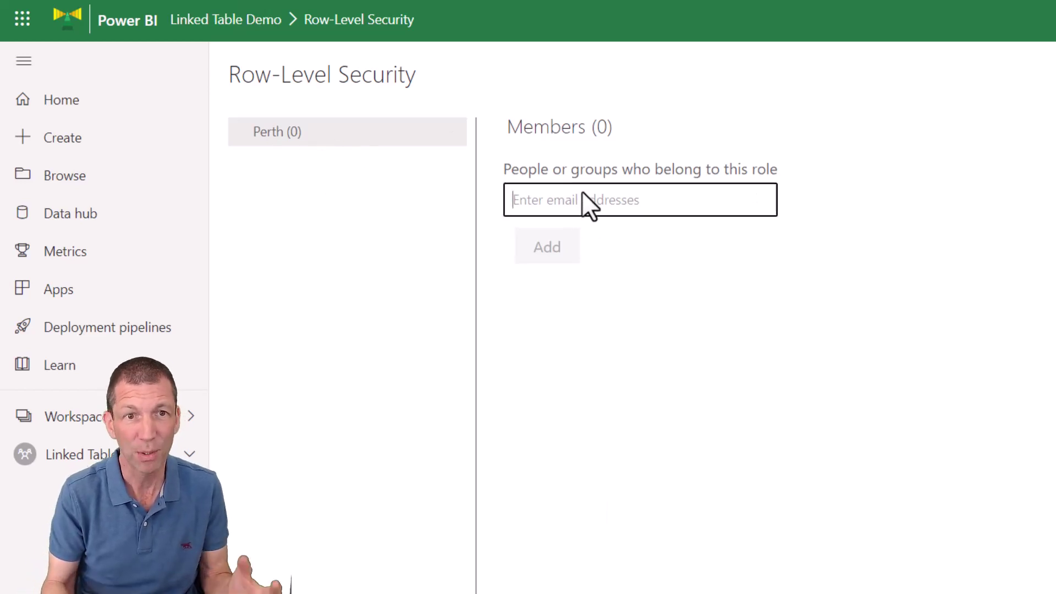
text(pou)
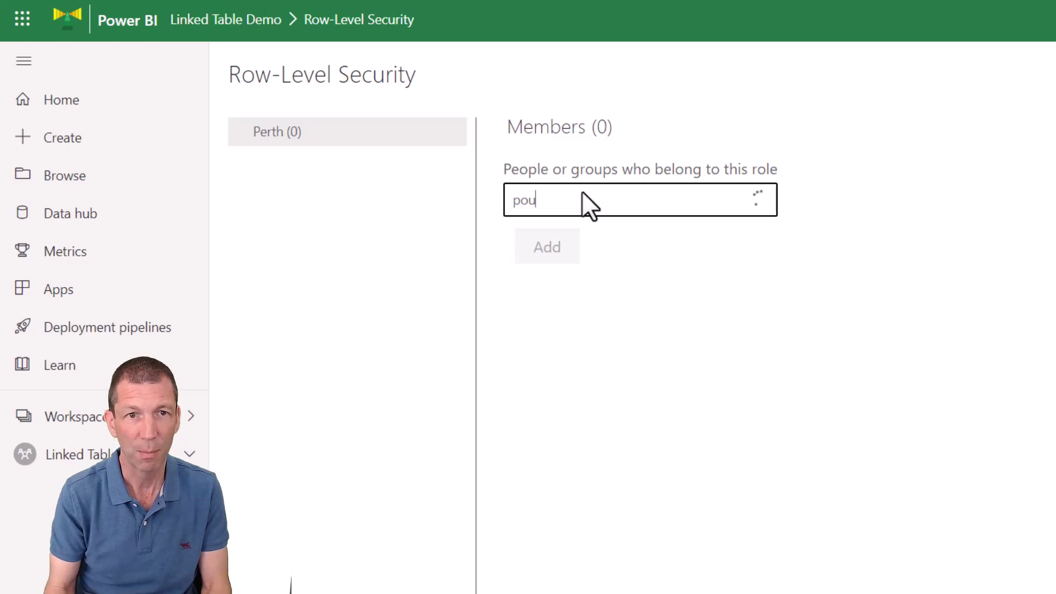
key(BackSpace)
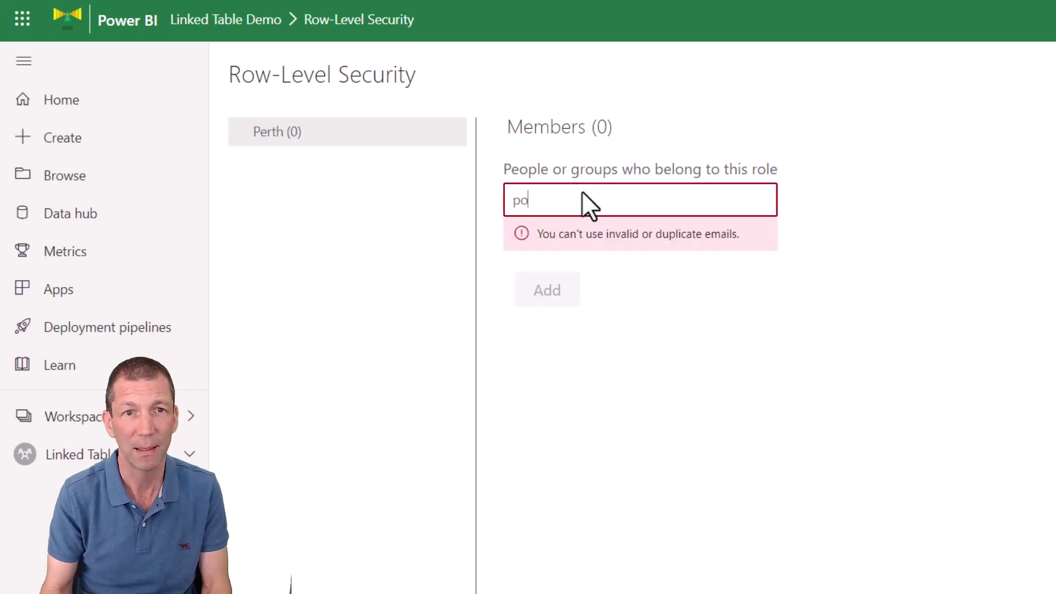
key(BackSpace)
text(ro)
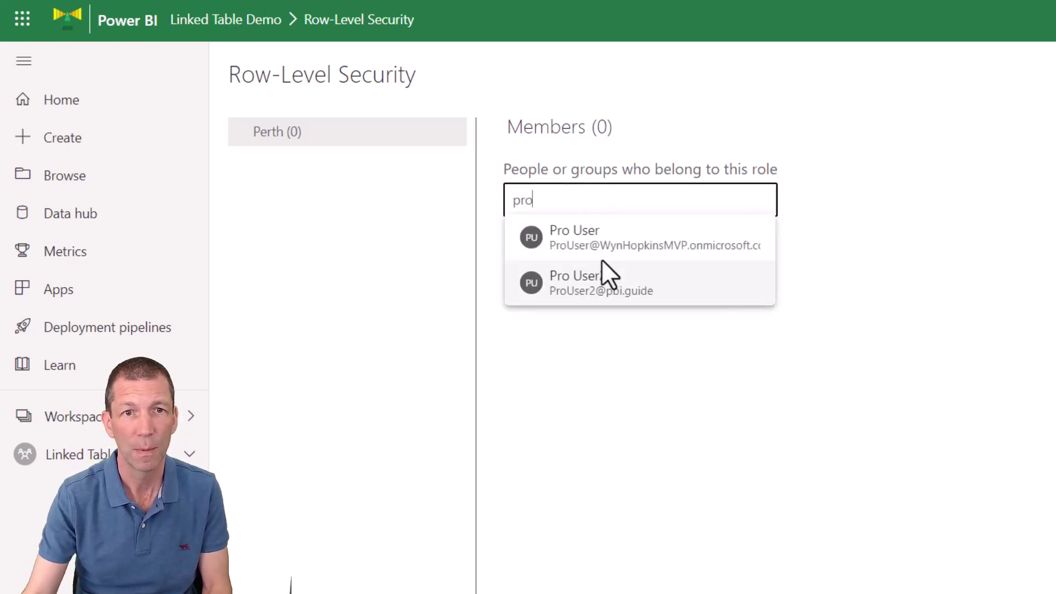
click(607, 248)
click(556, 281)
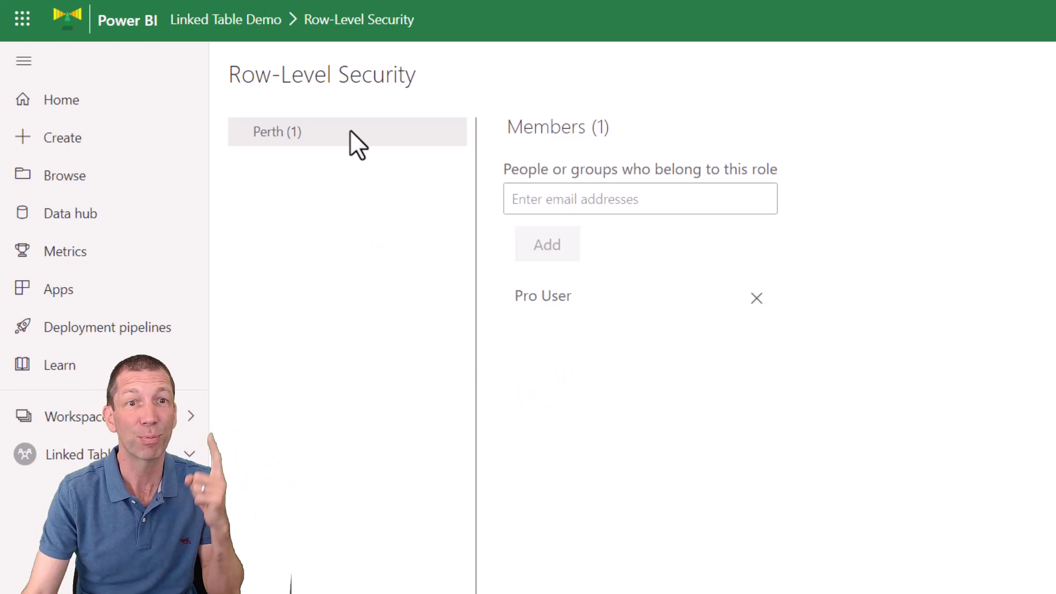
mouse_move(360, 142)
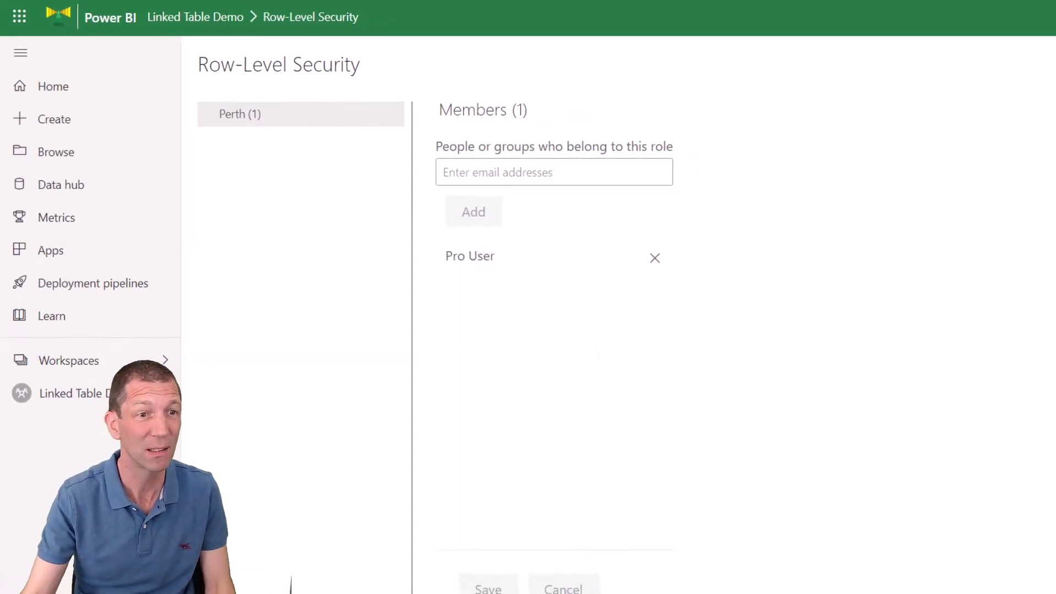
Grant Pro User build access to the dataset, without modify, reshare or email notification.
click(94, 398)
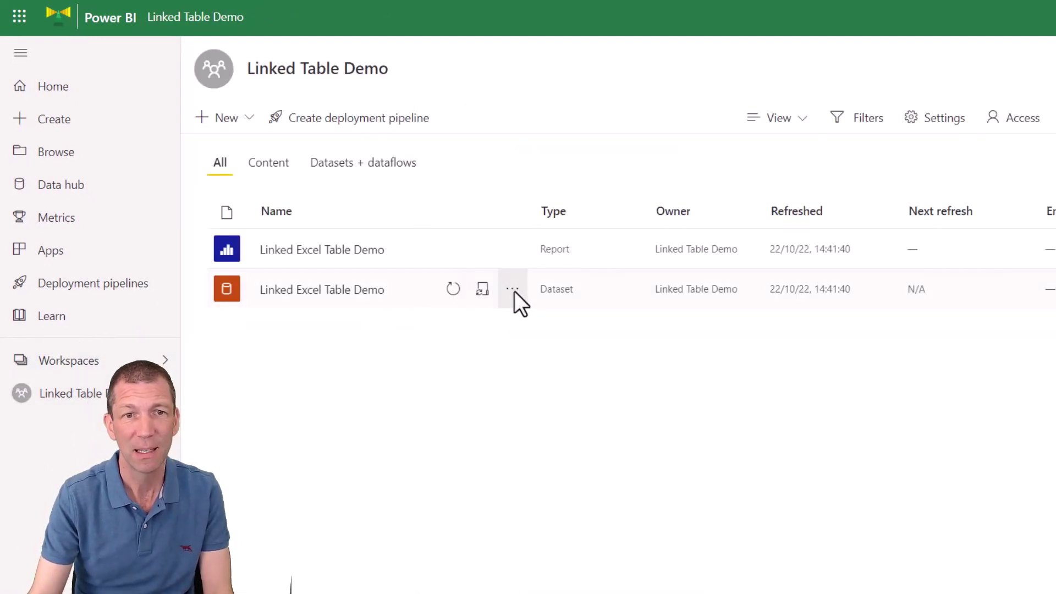
click(513, 290)
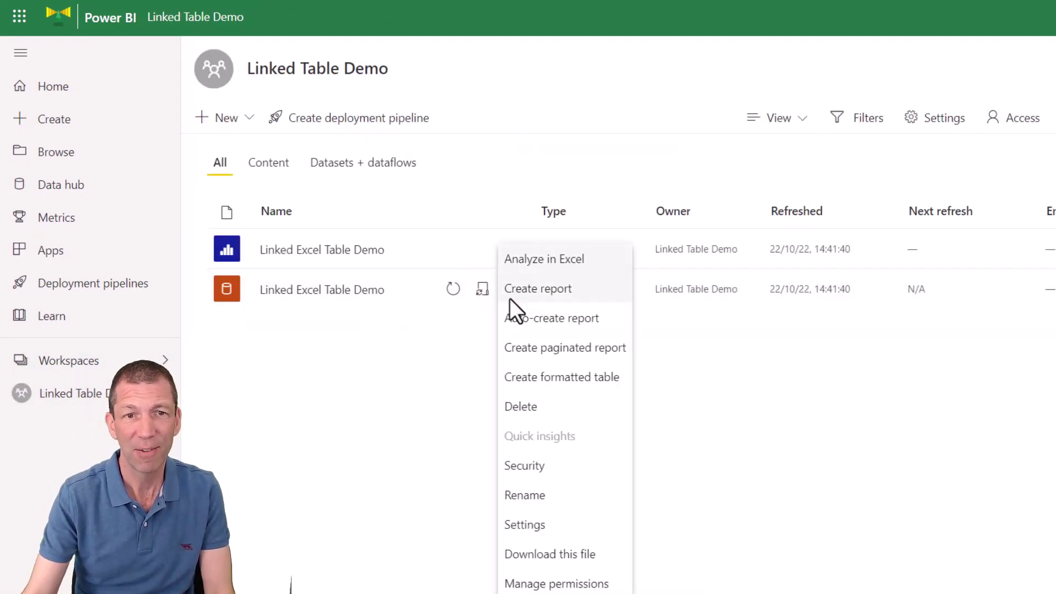
click(558, 584)
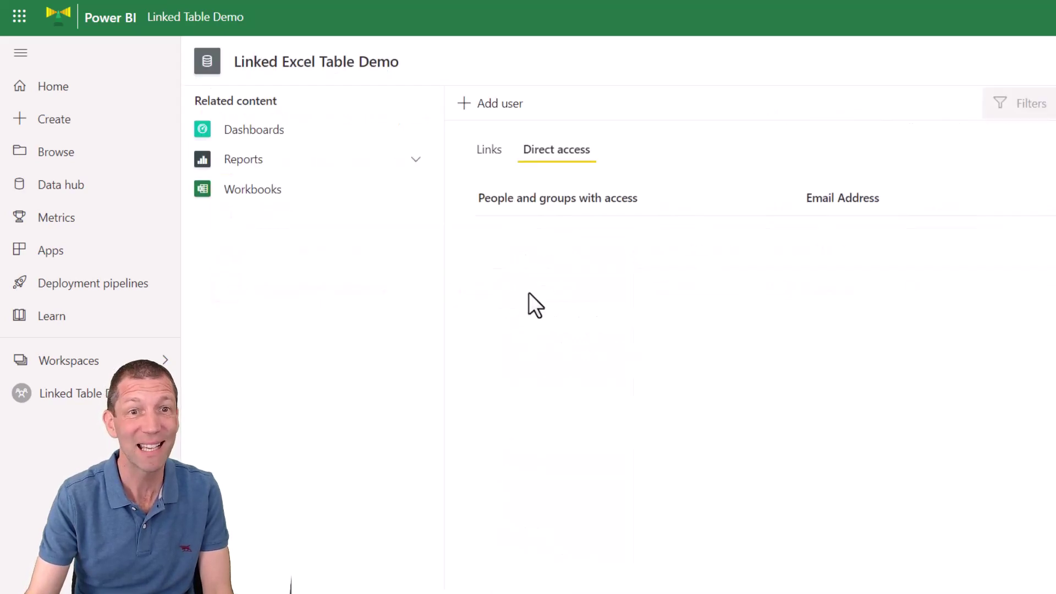
click(493, 107)
click(556, 240)
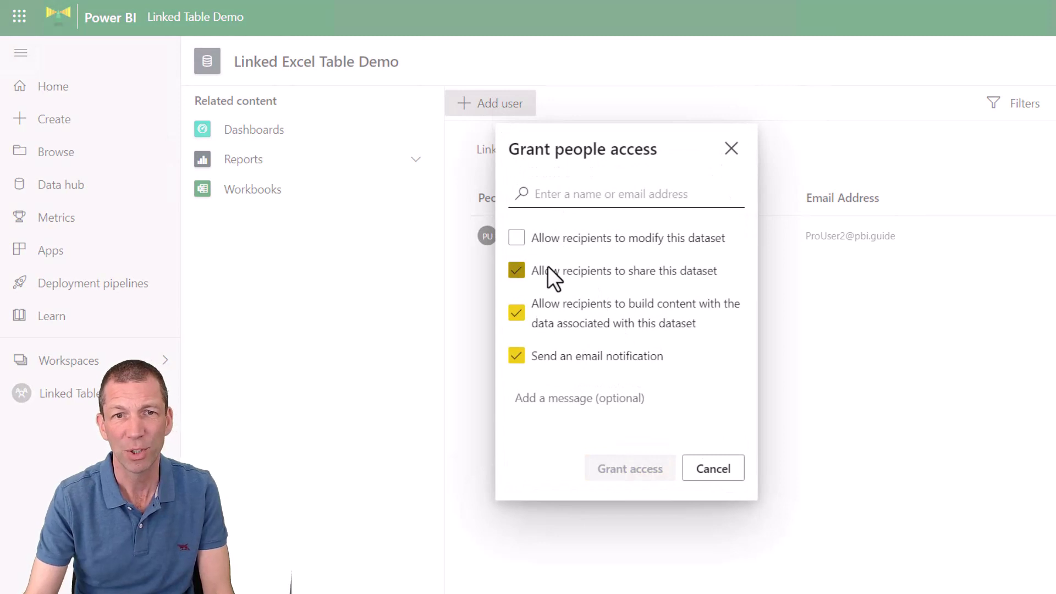
click(545, 272)
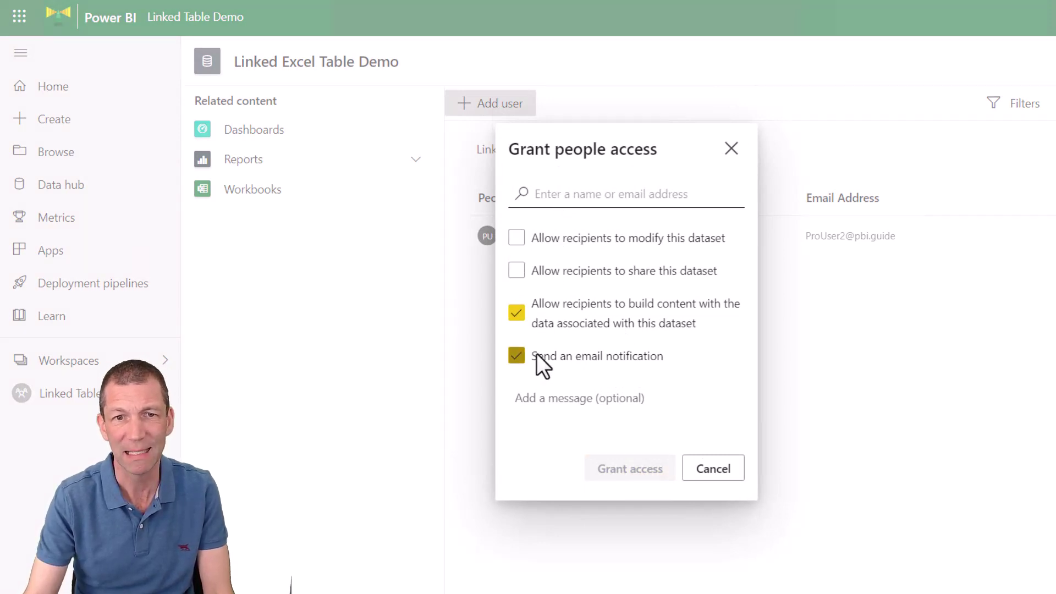
click(536, 354)
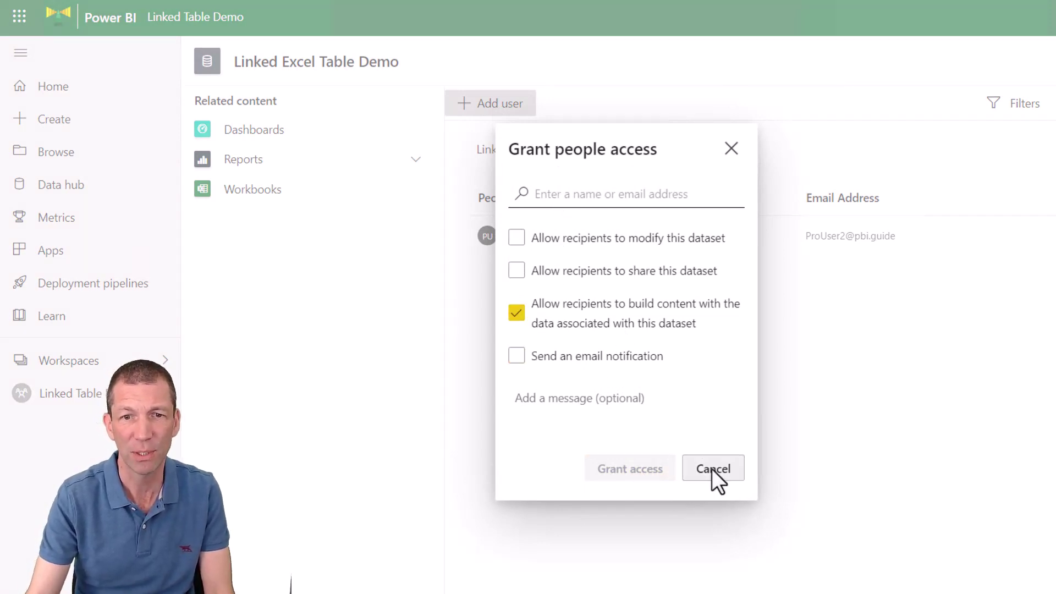
click(589, 202)
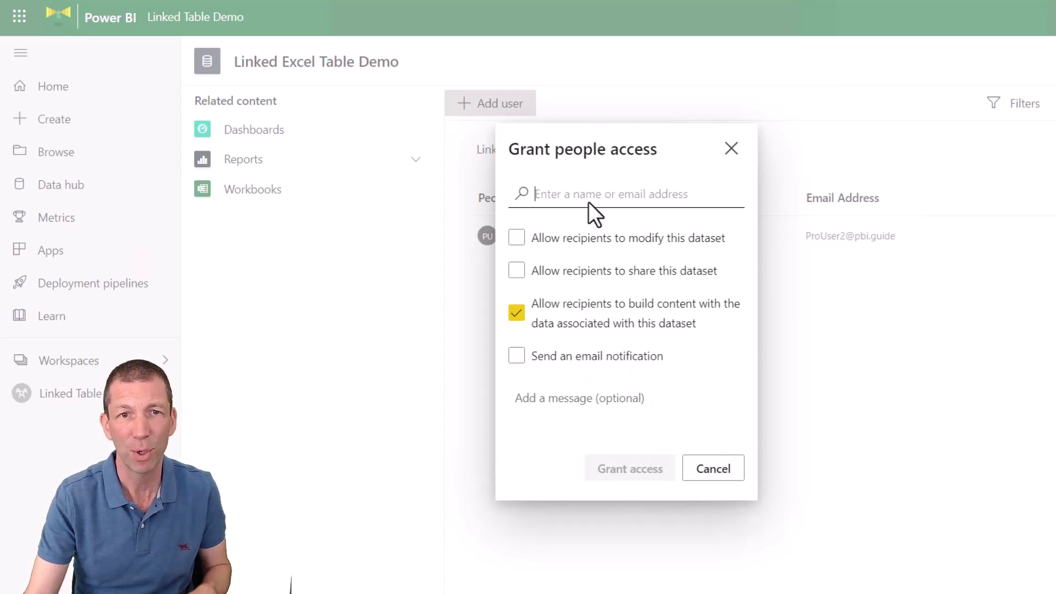
text(prouse)
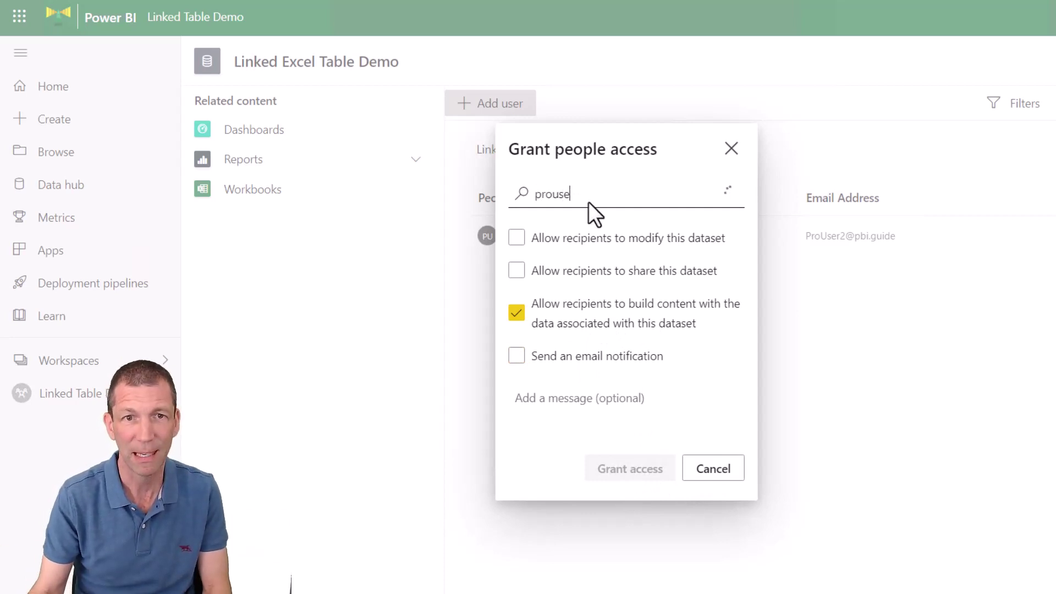
text(r)
click(580, 237)
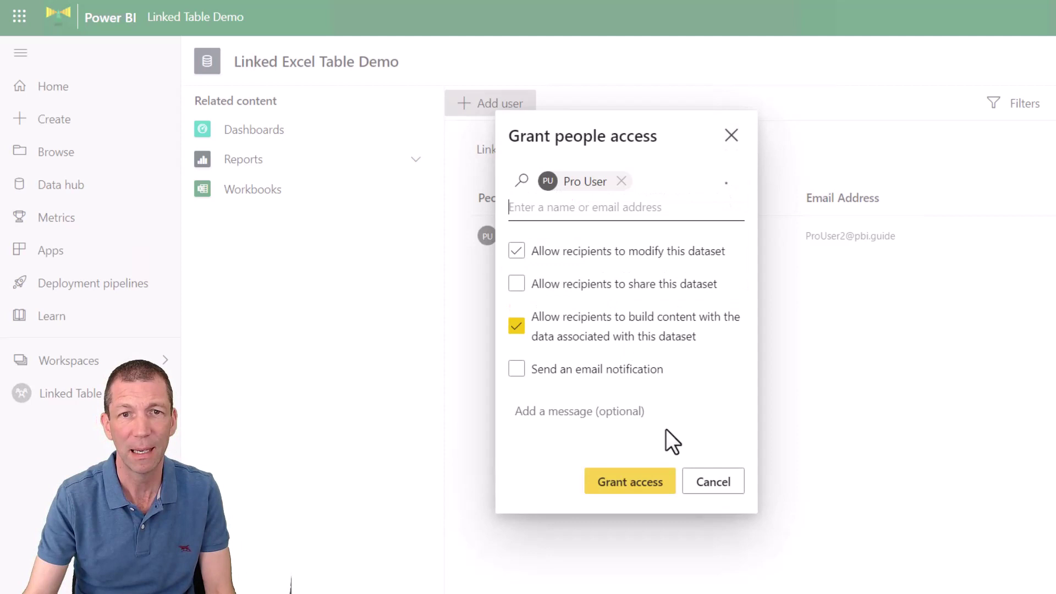
click(651, 488)
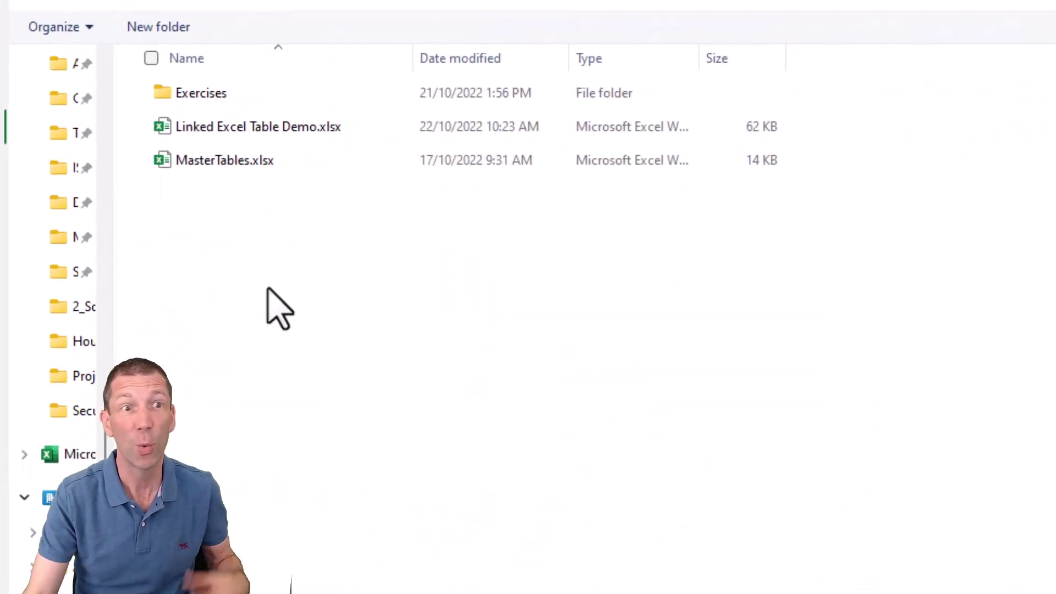
Open Linked Excel Table Demo.xlsx from File Explorer in Excel.
click(258, 126)
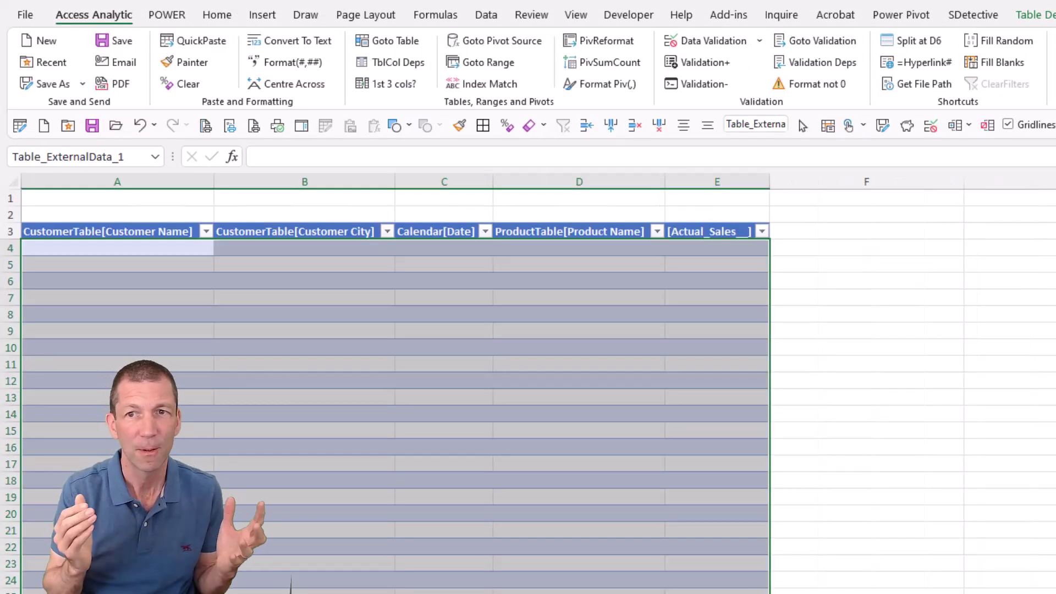
Refresh the linked table, scroll through its sales rows and view the Customer City filter list.
right_click(384, 311)
click(431, 466)
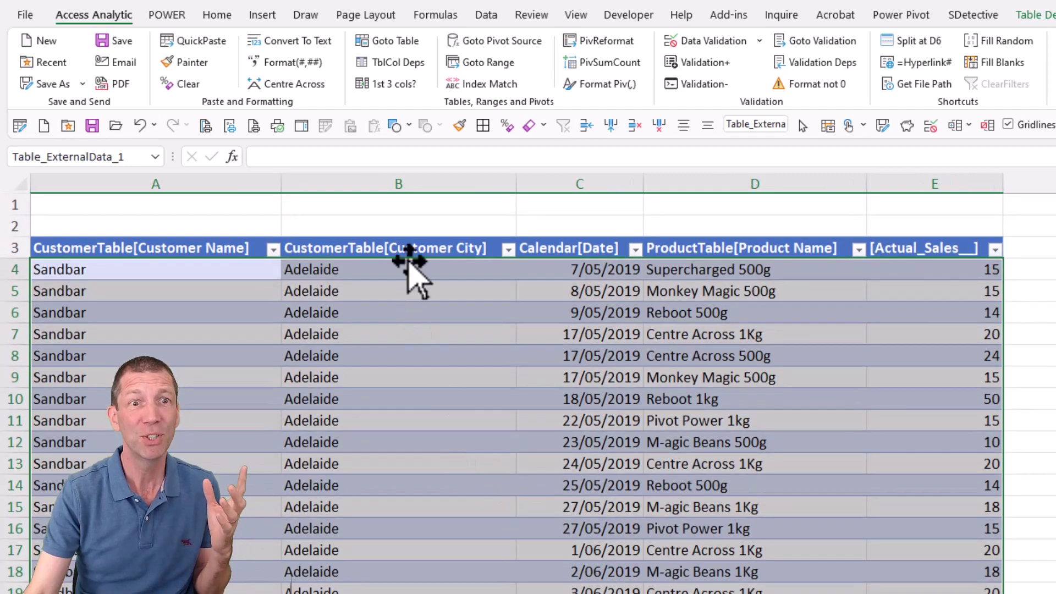
click(405, 267)
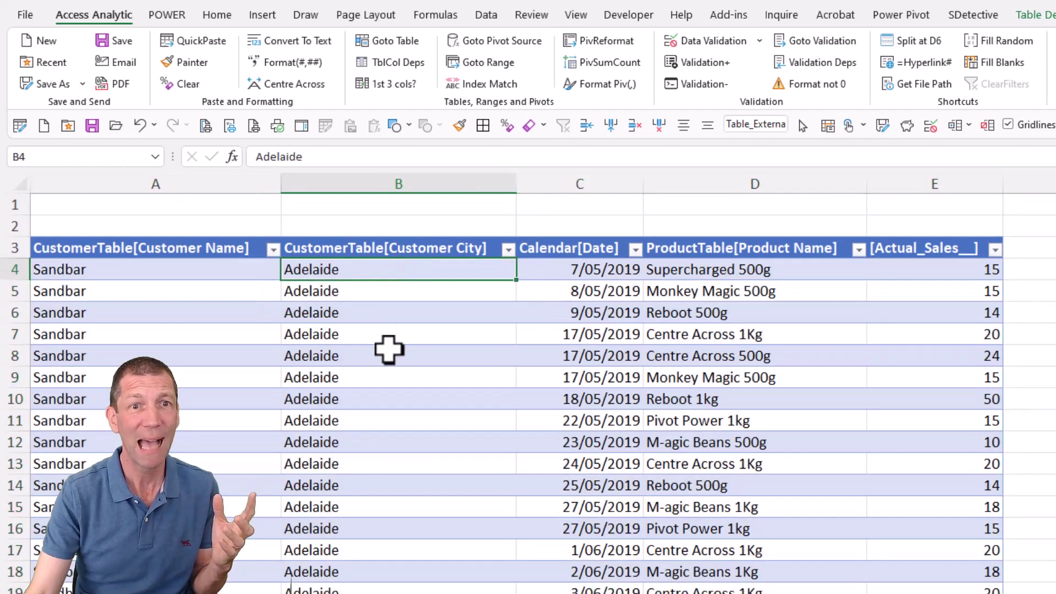
scroll(390, 352, down, 9)
scroll(401, 352, down, 20)
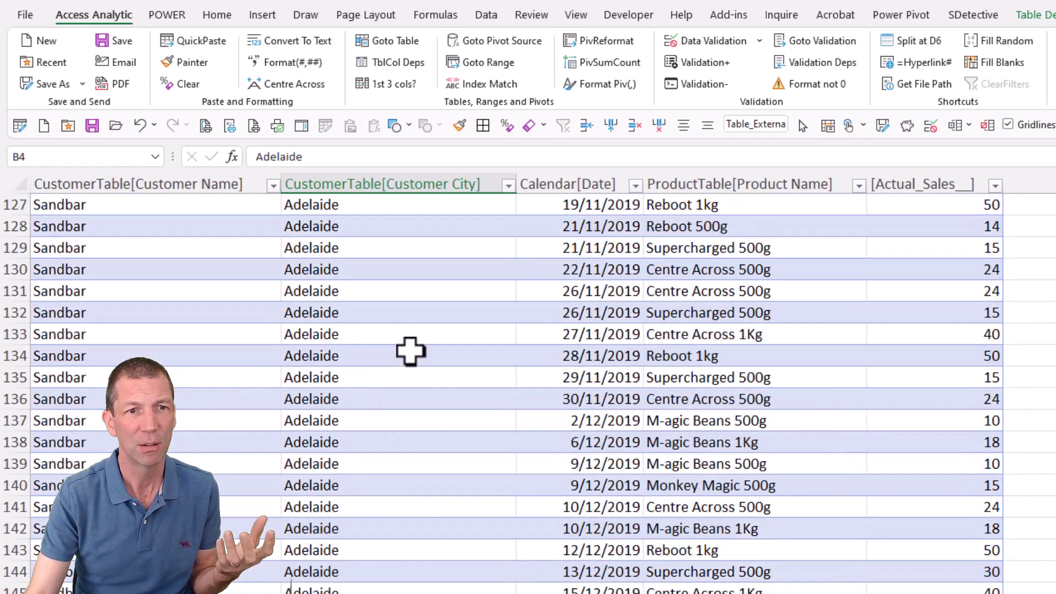
scroll(410, 352, down, 20)
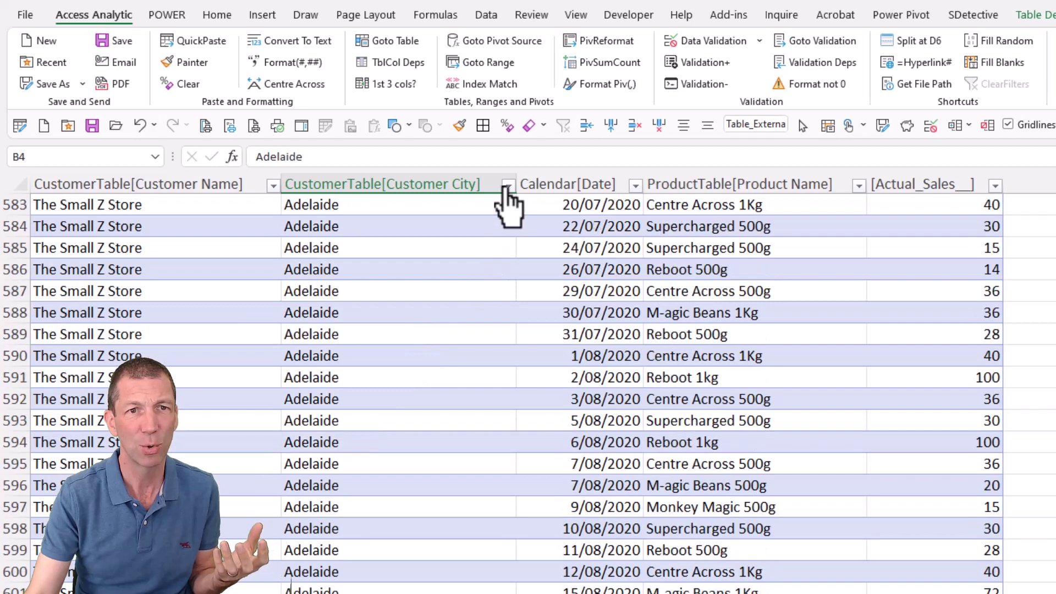
click(507, 187)
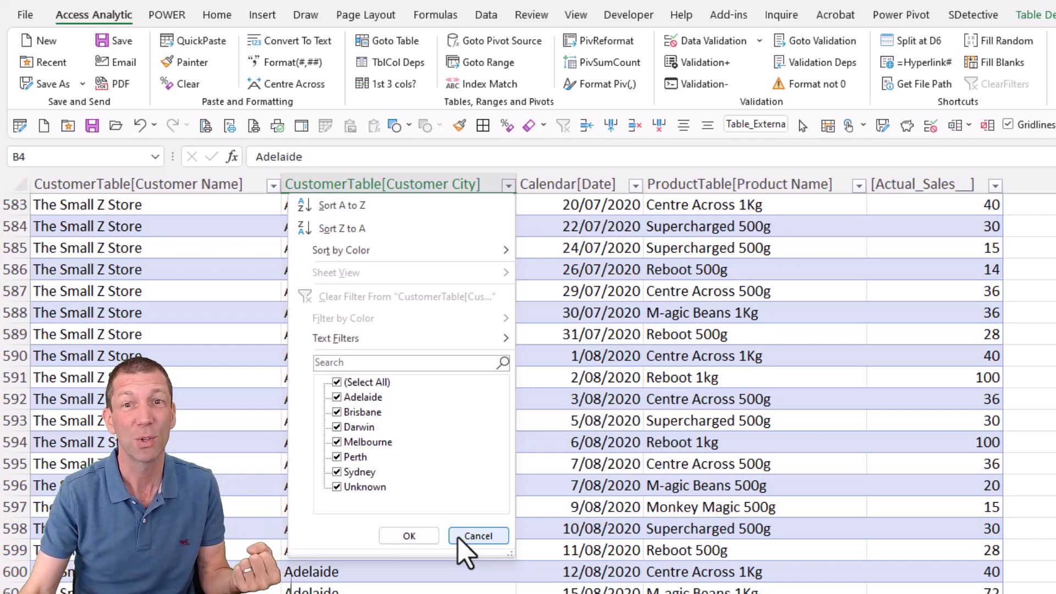
Dismiss the city filter unchanged and scroll back up to review rows around cell C417.
key(Escape)
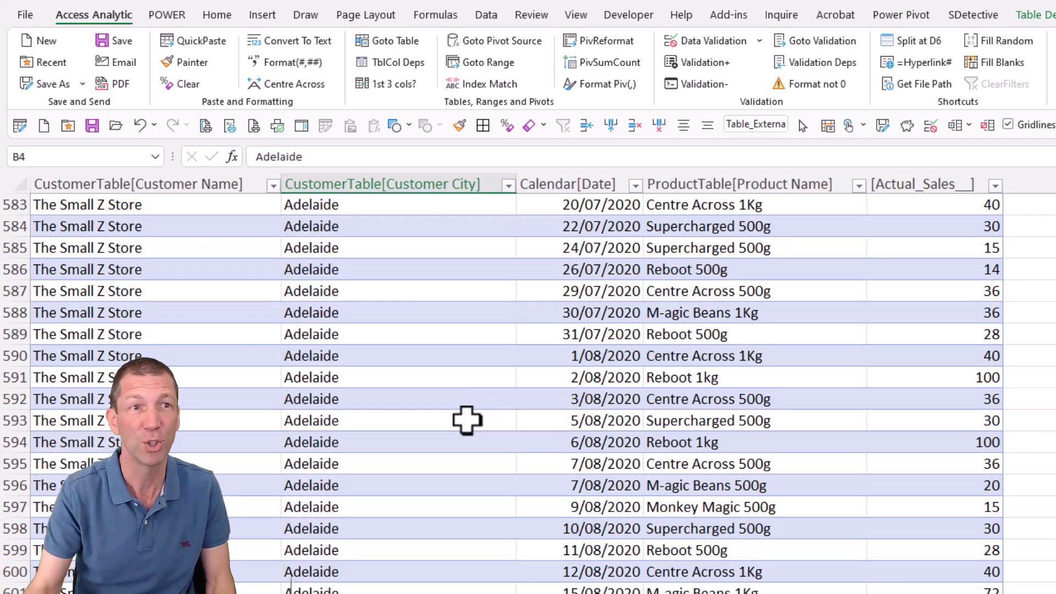
scroll(466, 421, up, 15)
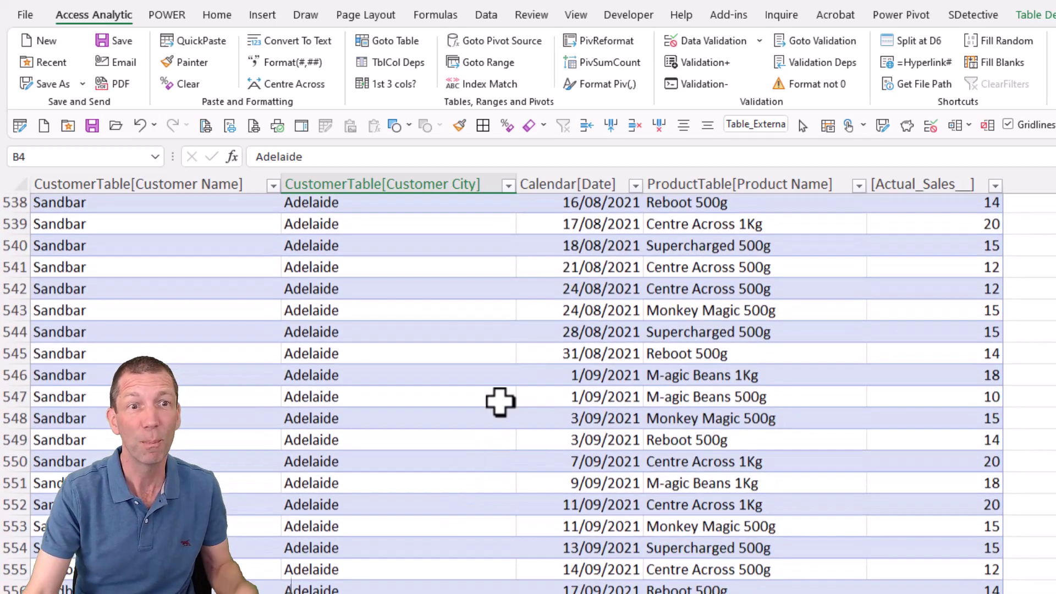
scroll(500, 402, up, 20)
right_click(582, 308)
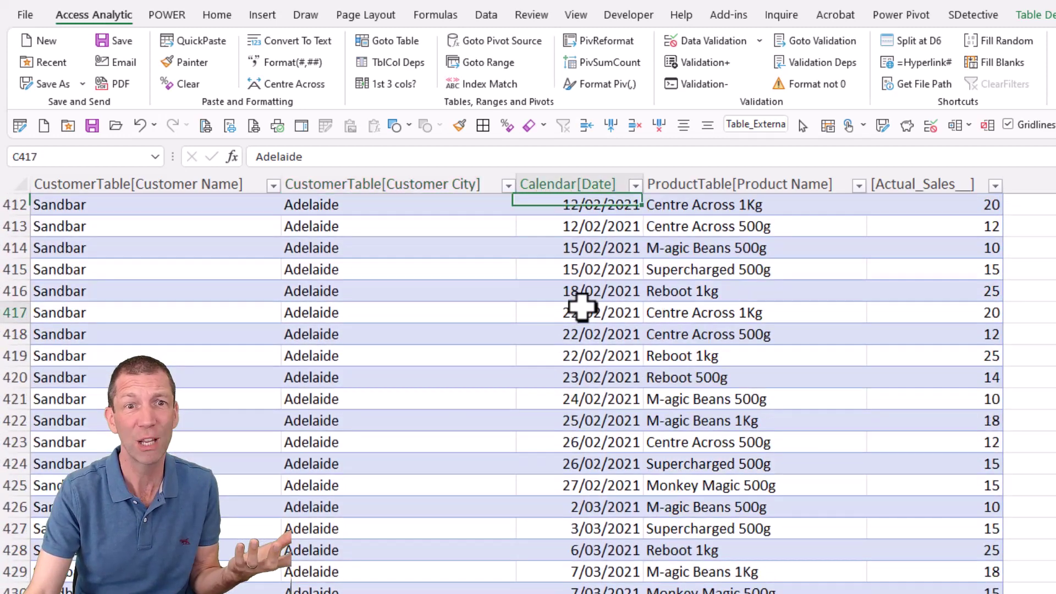
click(526, 318)
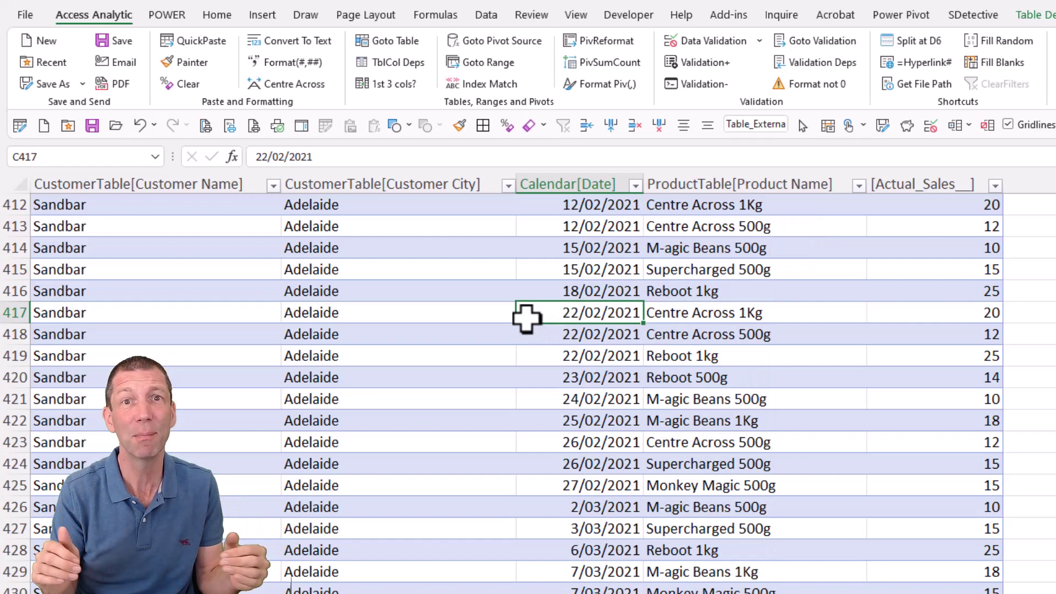